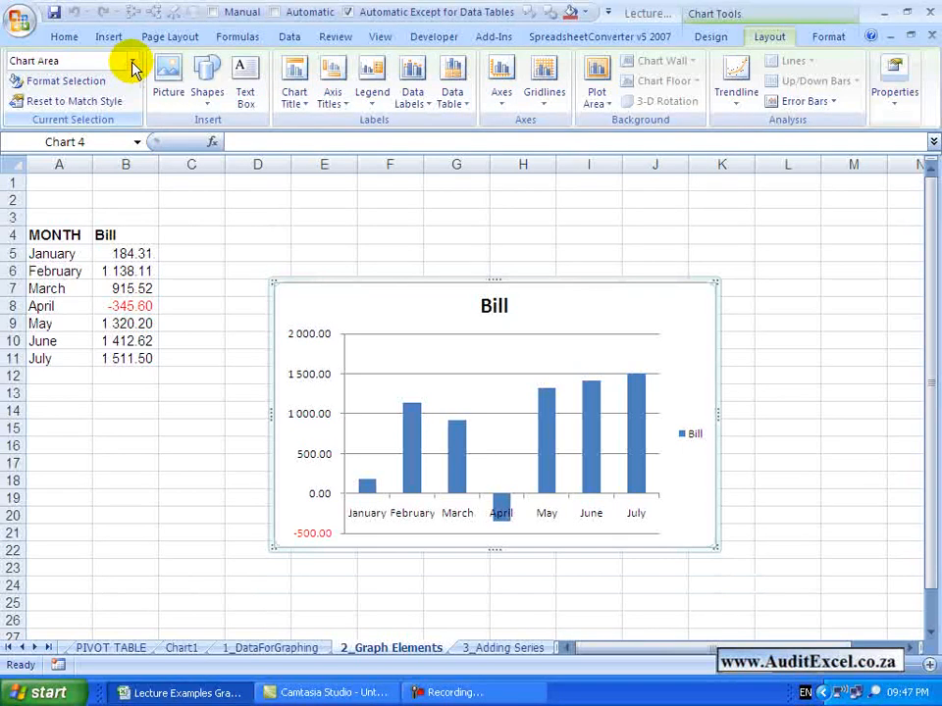
Step: Select individual elements of the Bill chart: the chart title, the Bill data series and the vertical value axis
{"action": "left_click", "coordinate": [134, 60]}
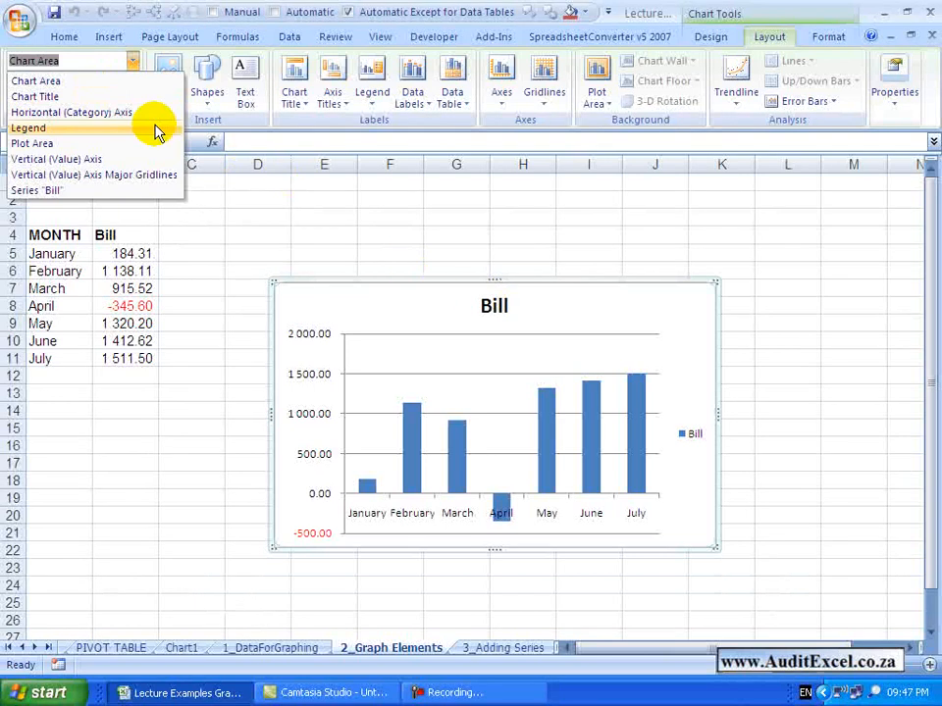
{"action": "left_click", "coordinate": [74, 96]}
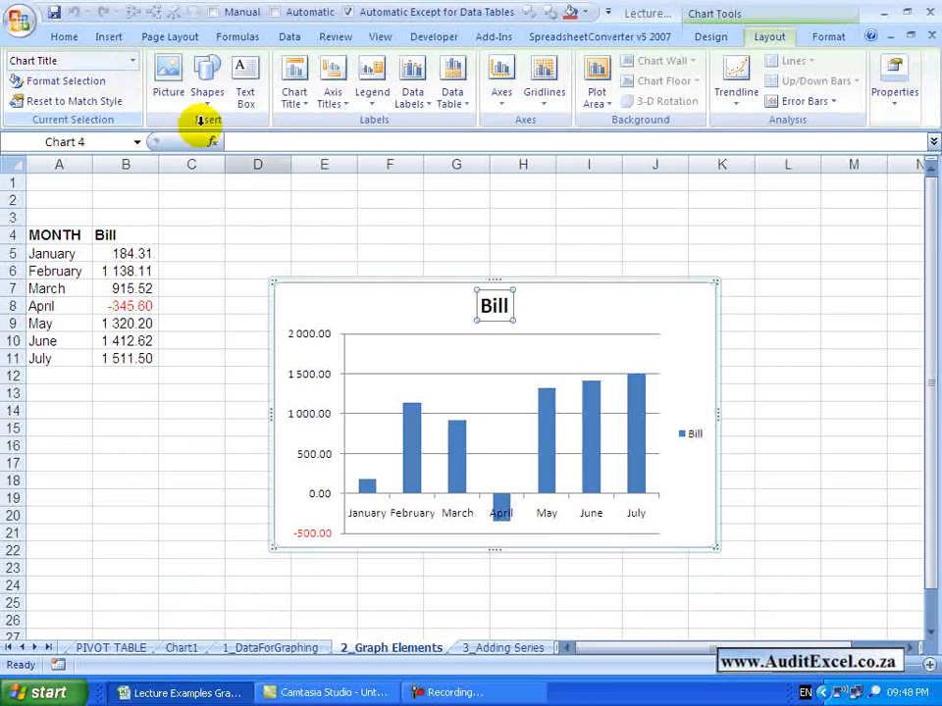
{"action": "right_click", "coordinate": [547, 417]}
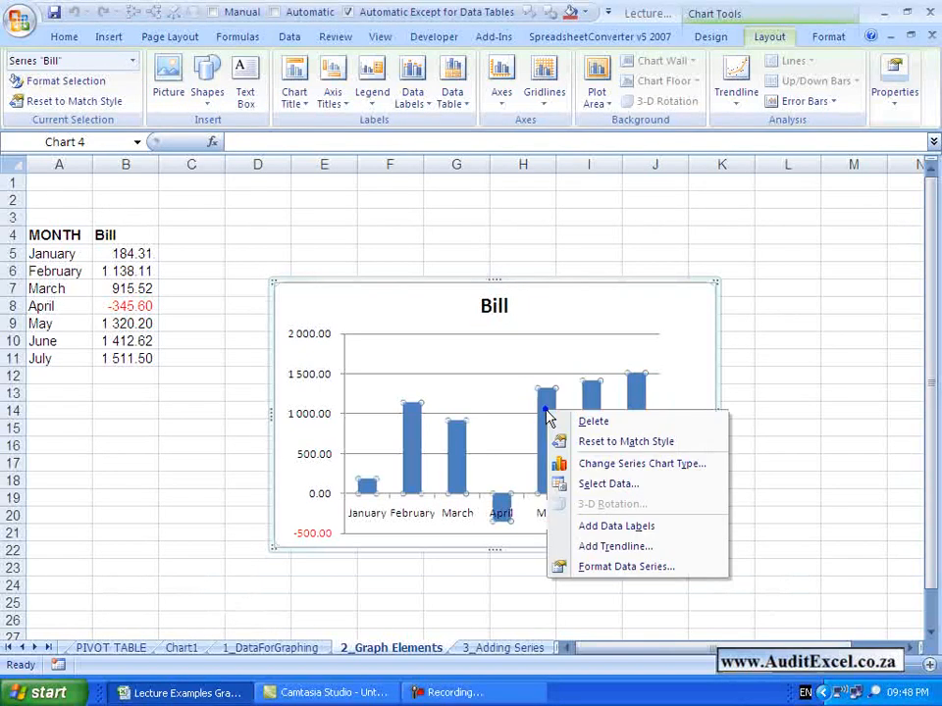
{"action": "left_click", "coordinate": [311, 333]}
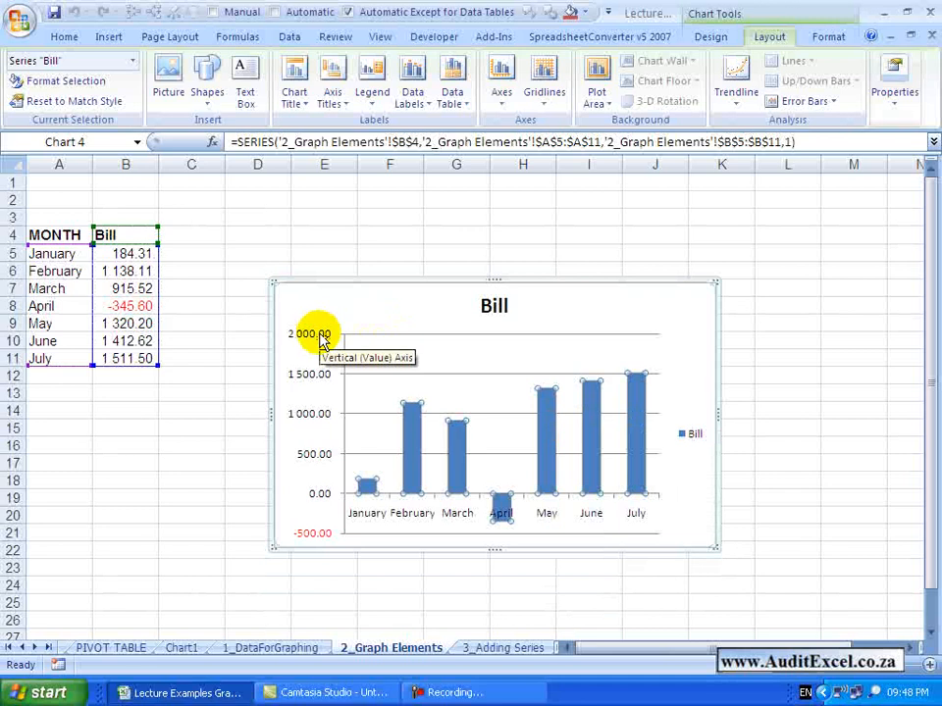
{"action": "left_click", "coordinate": [321, 339]}
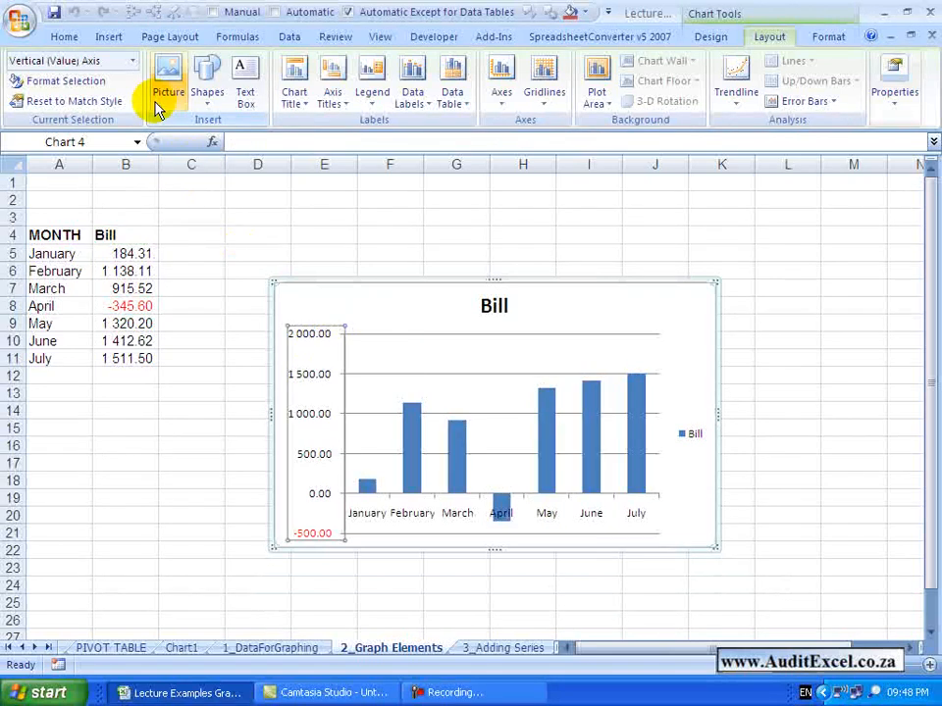
Step: Review the list of selectable chart elements and pick Series "Bill" as the current selection
{"action": "left_click", "coordinate": [131, 61]}
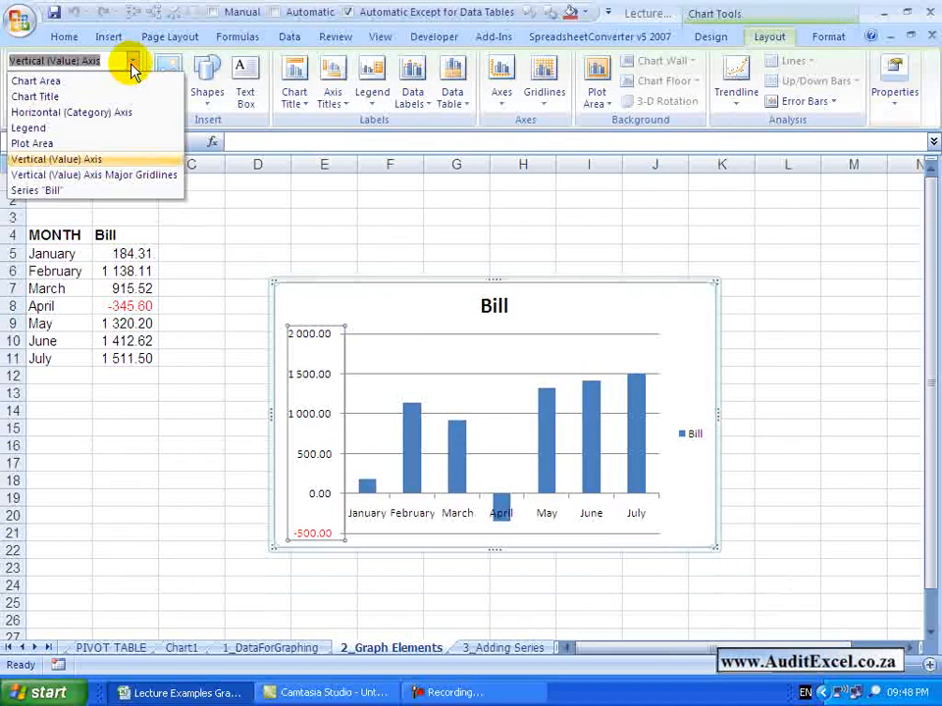
{"action": "left_click", "coordinate": [133, 63]}
{"action": "left_click", "coordinate": [131, 62]}
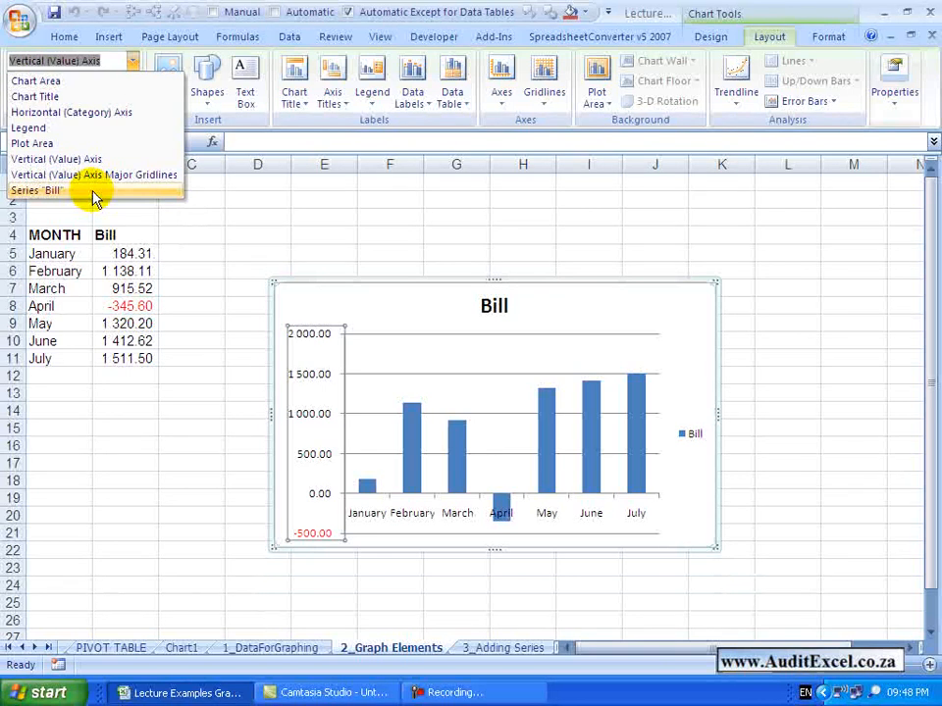
{"action": "left_click", "coordinate": [132, 61]}
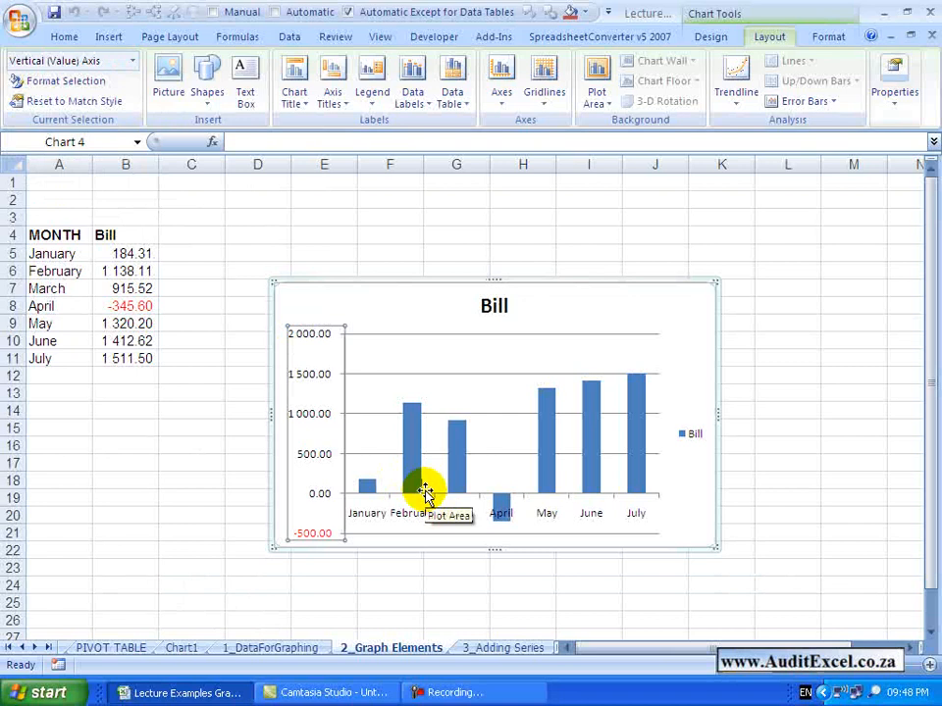
{"action": "left_click", "coordinate": [133, 61]}
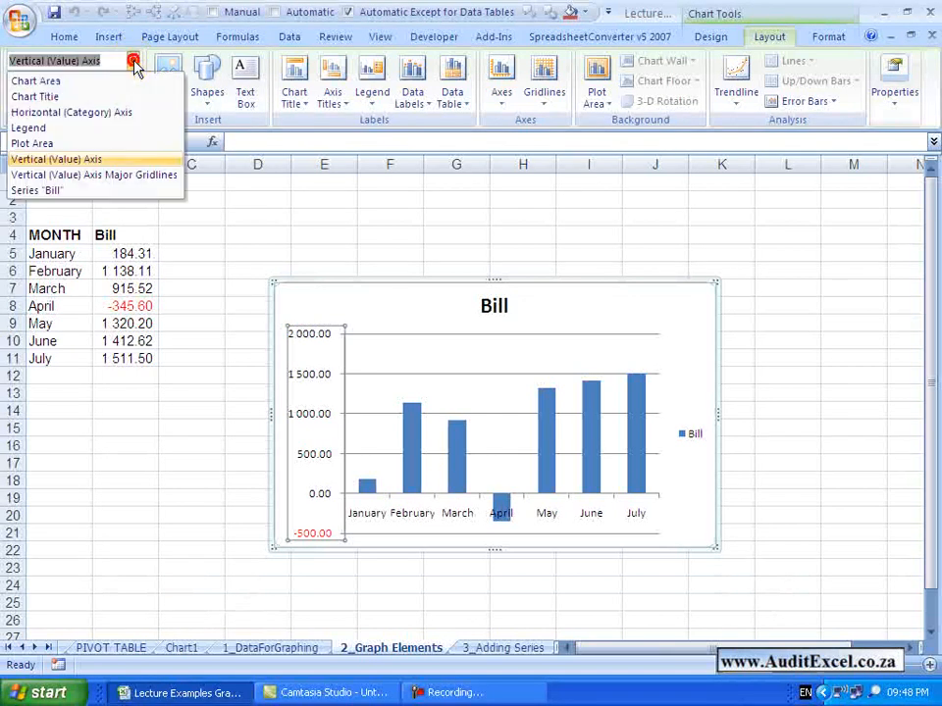
{"action": "left_click", "coordinate": [101, 190]}
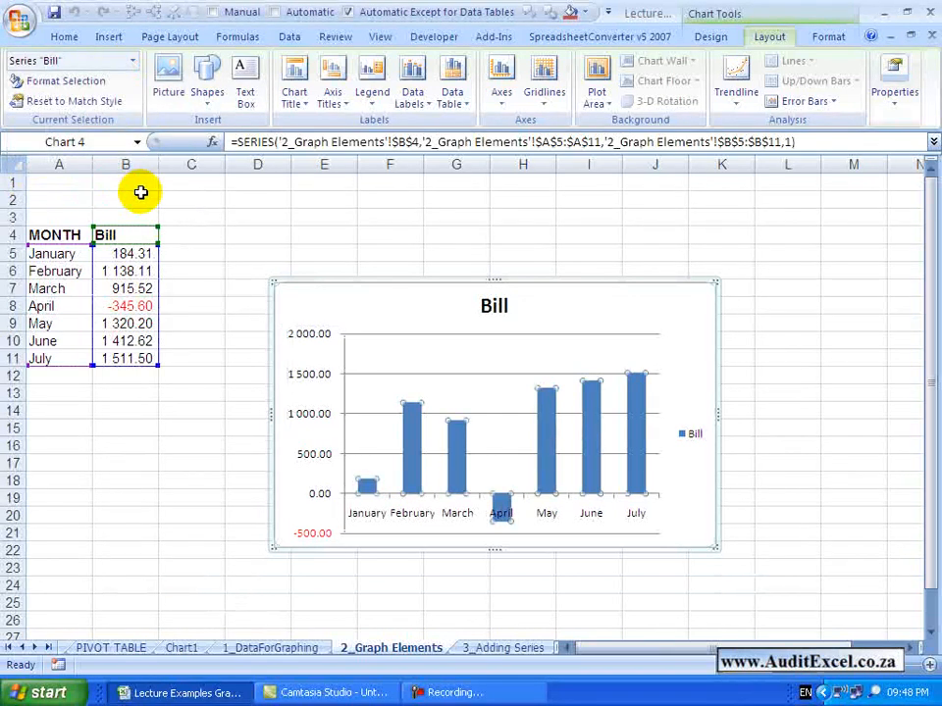
Step: Examine the Format Data Series options for the Bill series and reset the series to match the style
{"action": "right_click", "coordinate": [413, 432]}
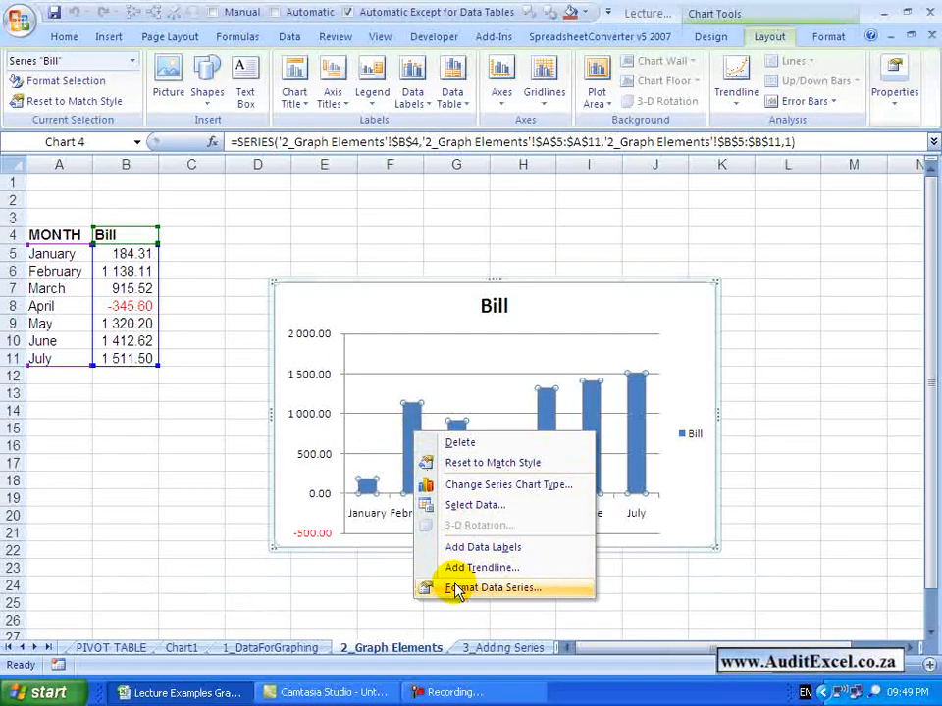
{"action": "left_click", "coordinate": [122, 85]}
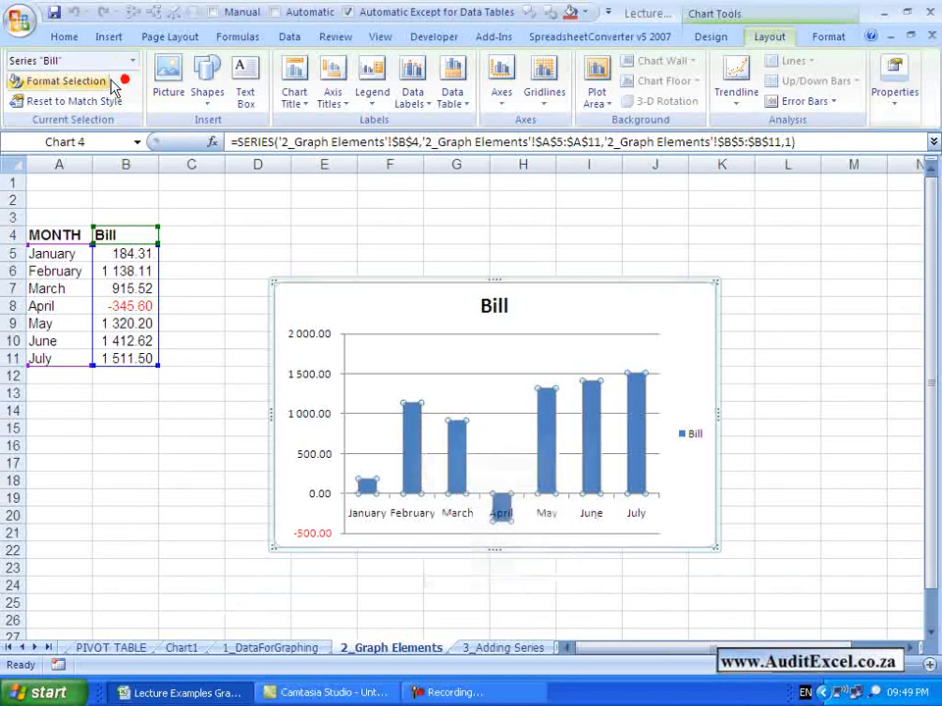
{"action": "left_click", "coordinate": [90, 83]}
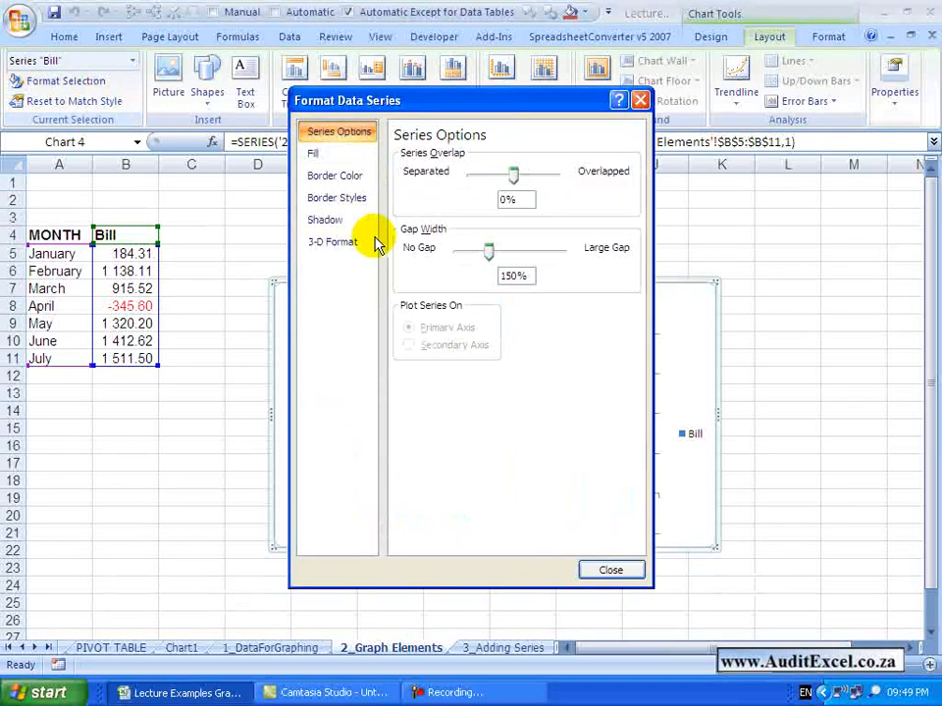
{"action": "left_click", "coordinate": [622, 568]}
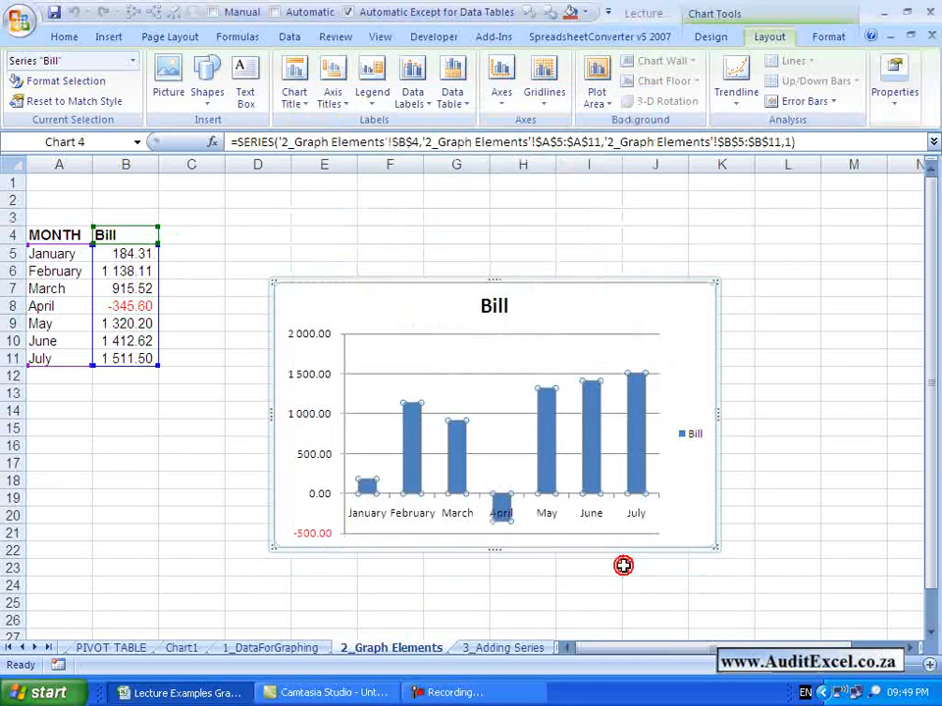
{"action": "left_click", "coordinate": [82, 106]}
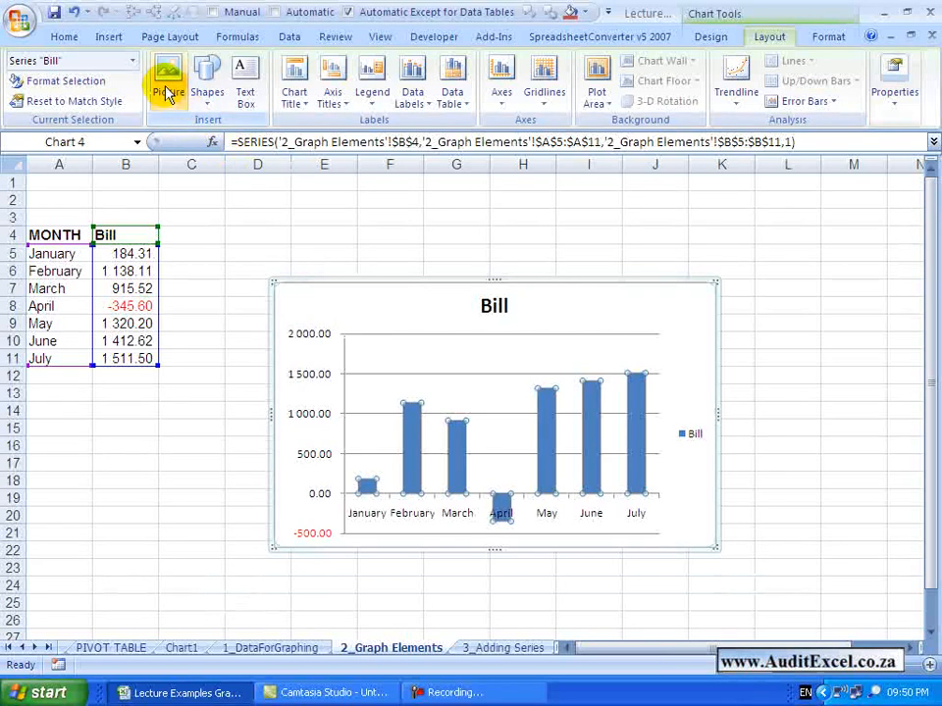
Step: Insert a text box reading "The chart" inside the chart, beside the Bill title
{"action": "left_click", "coordinate": [247, 94]}
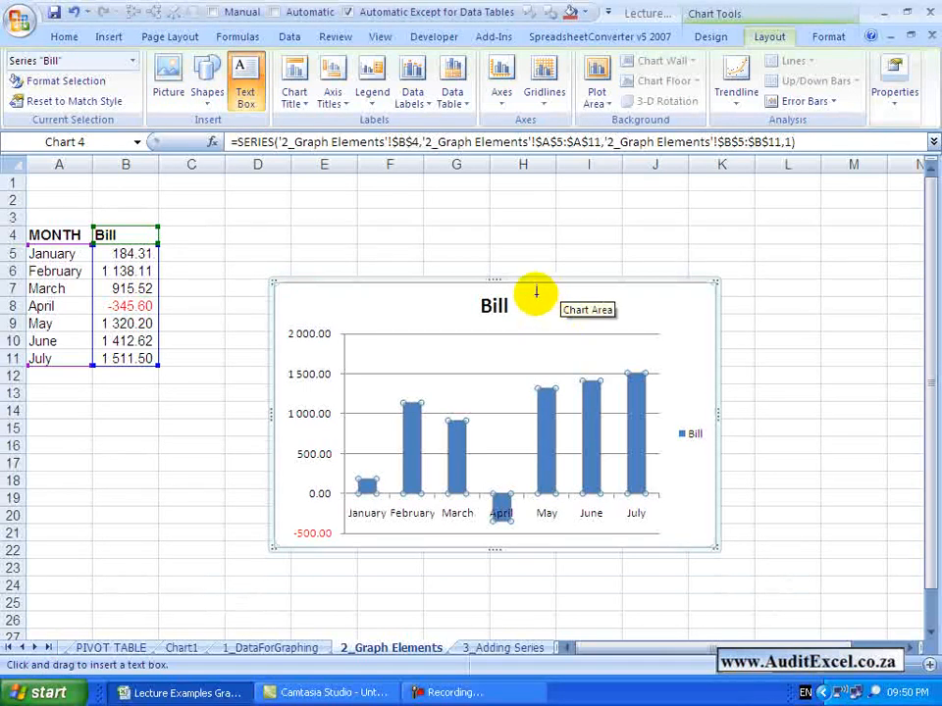
{"action": "left_click_drag", "start_coordinate": [536, 295], "coordinate": [699, 336]}
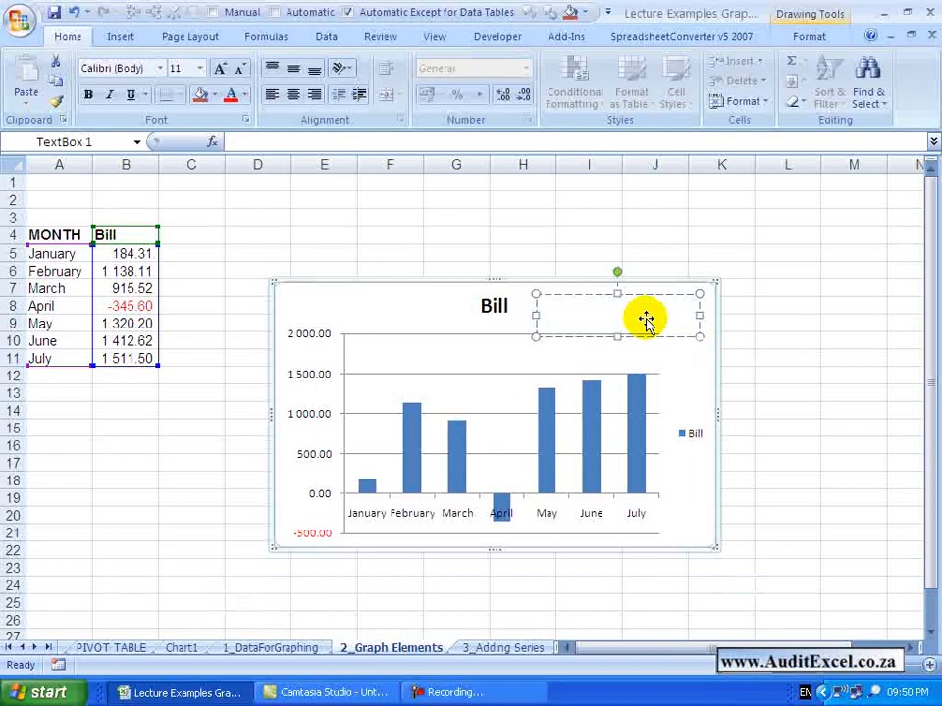
{"action": "type", "text": "T"}
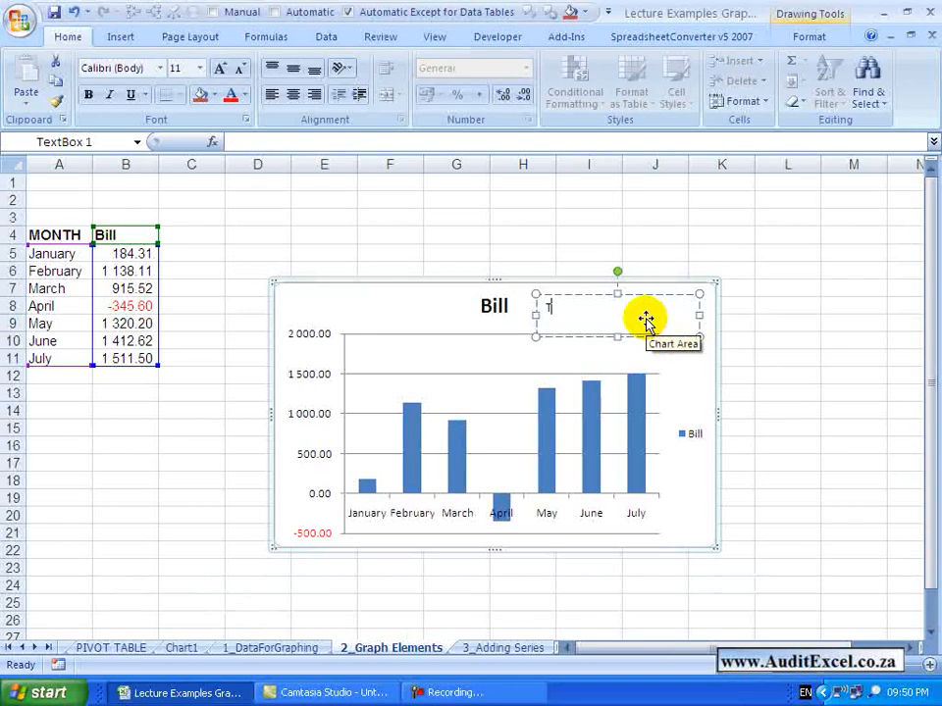
{"action": "type", "text": "he chart"}
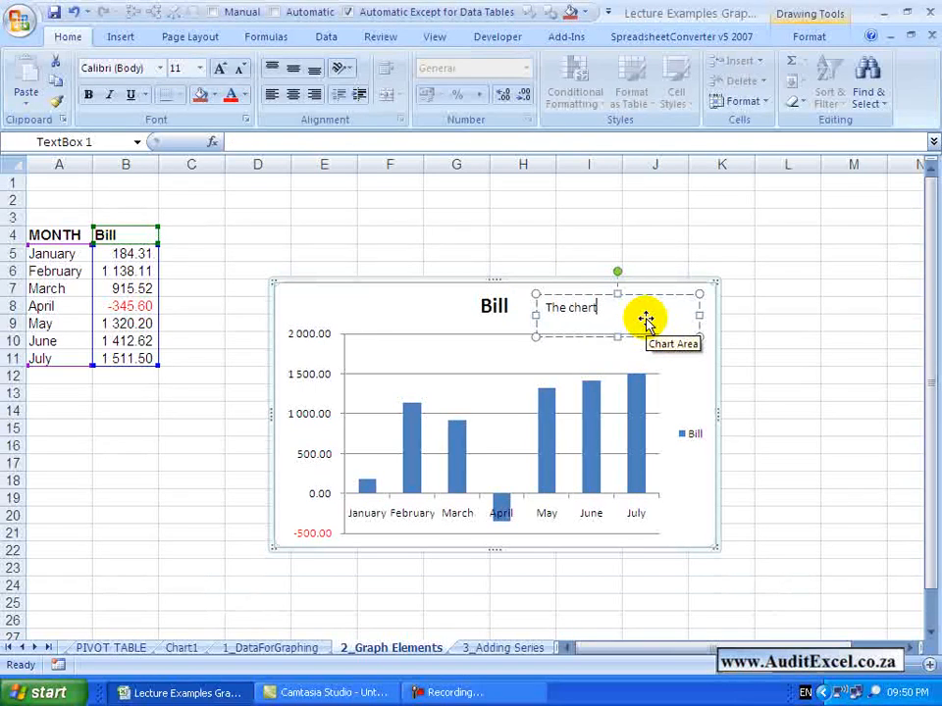
{"action": "left_click", "coordinate": [684, 363]}
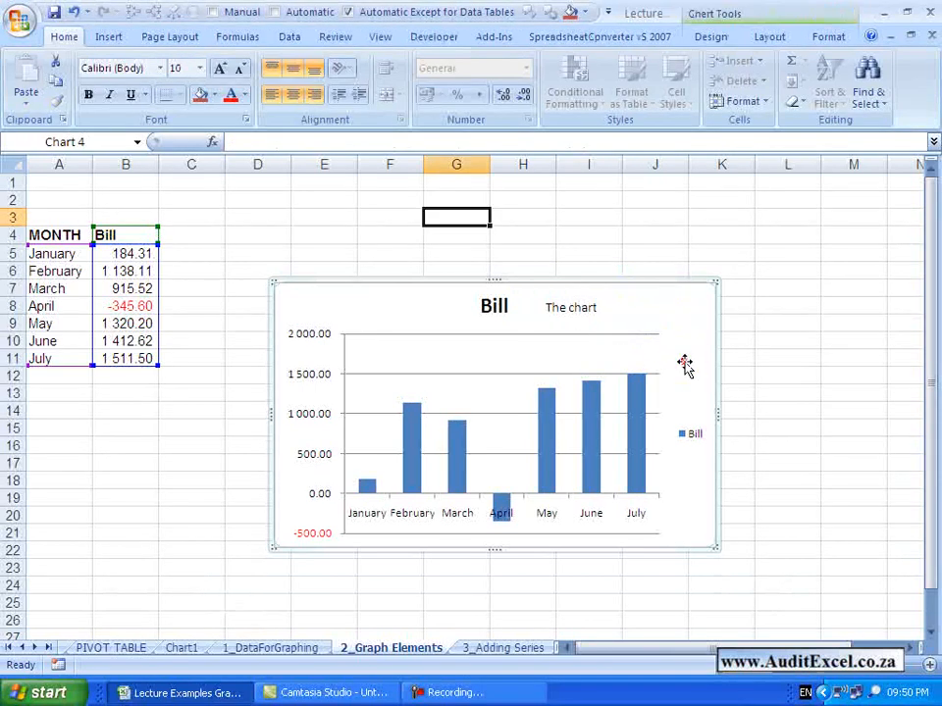
Step: Delete the "The chart" text box and return to the chart layout options
{"action": "left_click", "coordinate": [579, 308]}
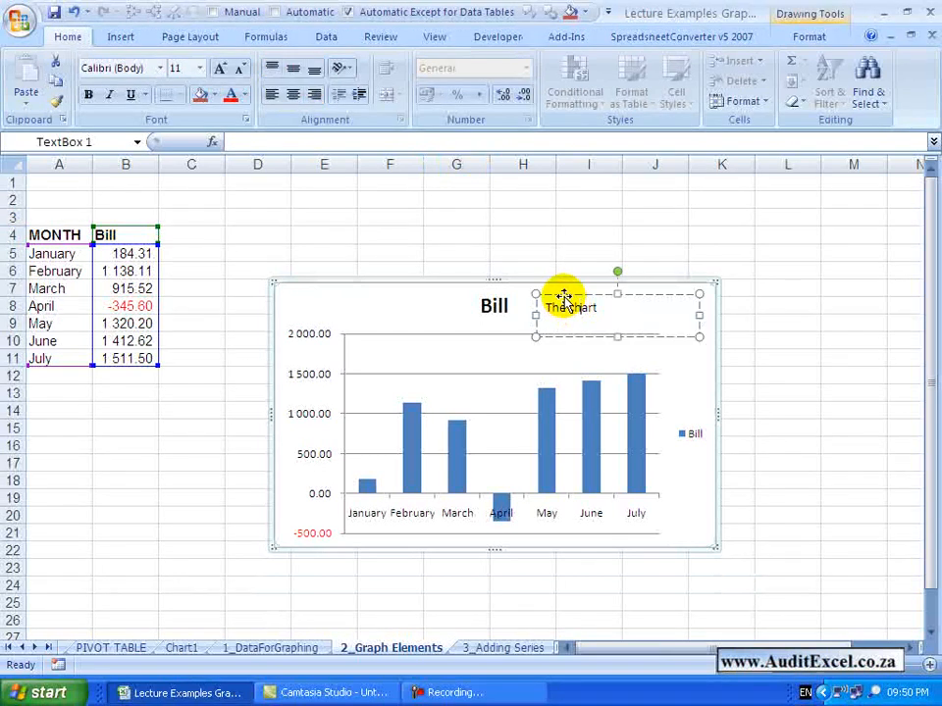
{"action": "key", "text": "Delete"}
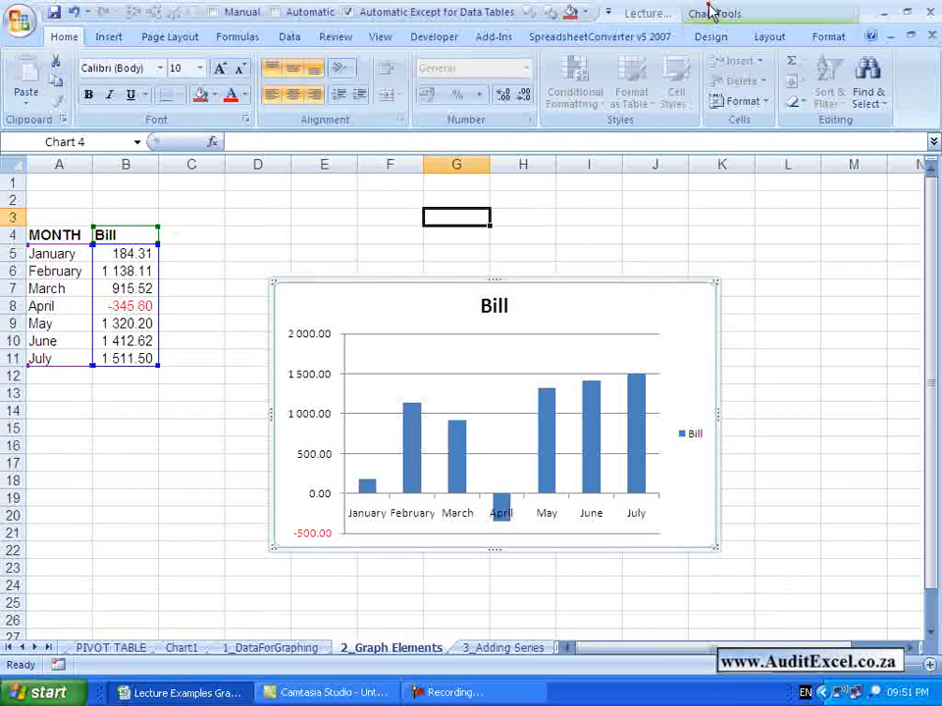
{"action": "left_click", "coordinate": [714, 37]}
{"action": "left_click", "coordinate": [765, 36]}
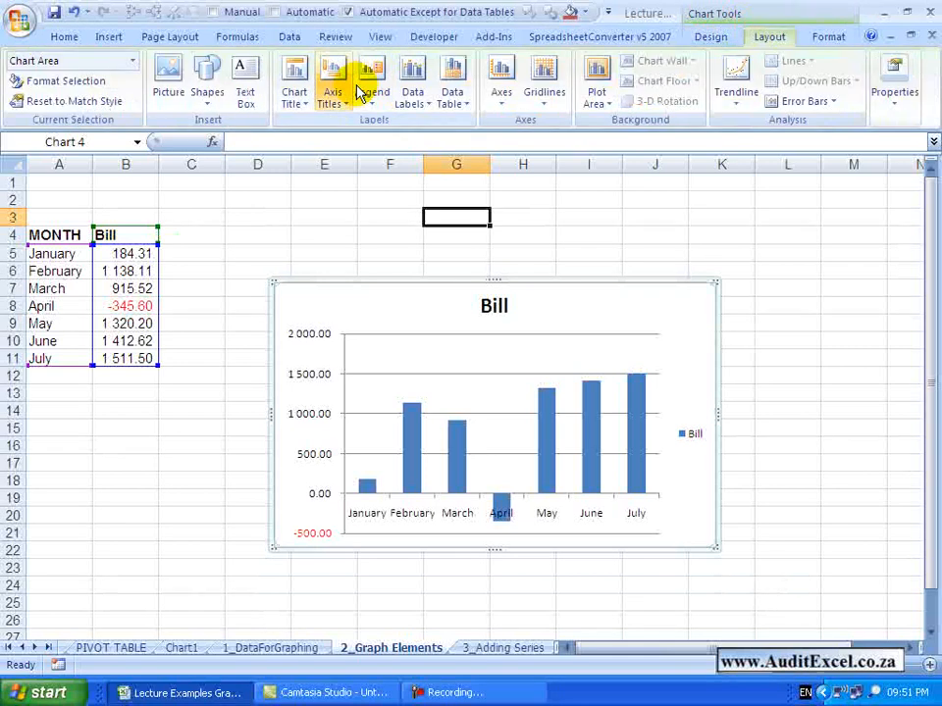
{"action": "left_click", "coordinate": [270, 113]}
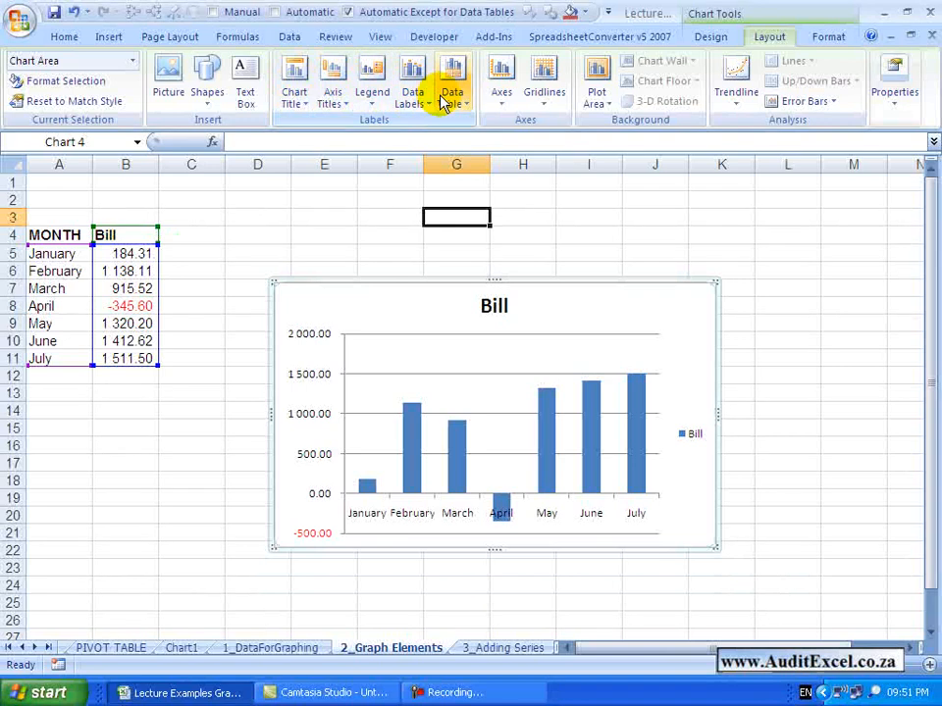
Step: Try the Centered Overlay Title option on the chart, and remove the chart title with None
{"action": "left_click", "coordinate": [298, 103]}
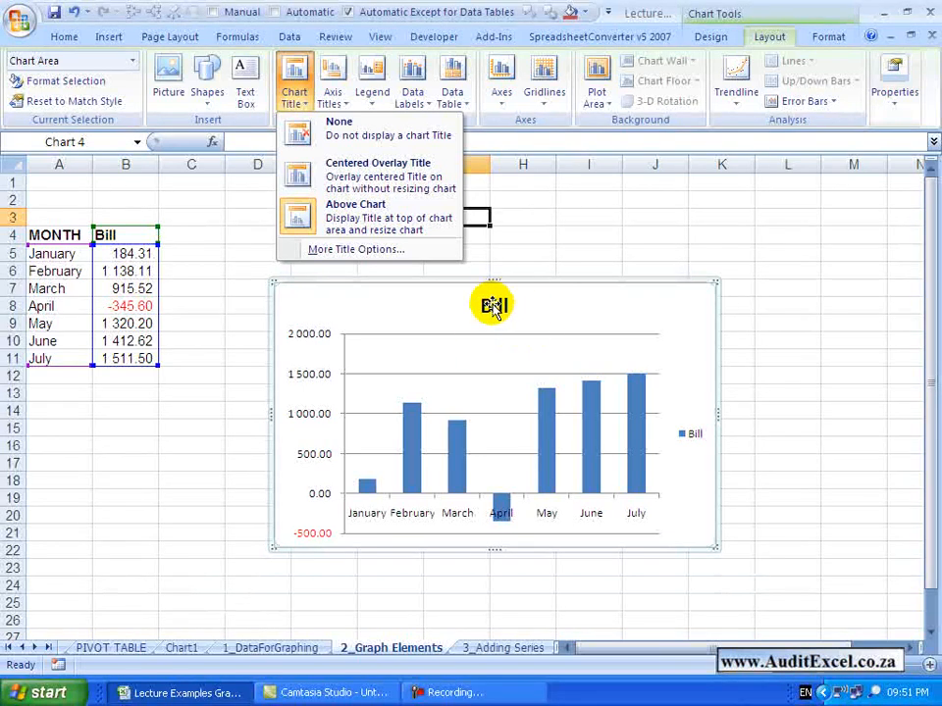
{"action": "left_click", "coordinate": [332, 188]}
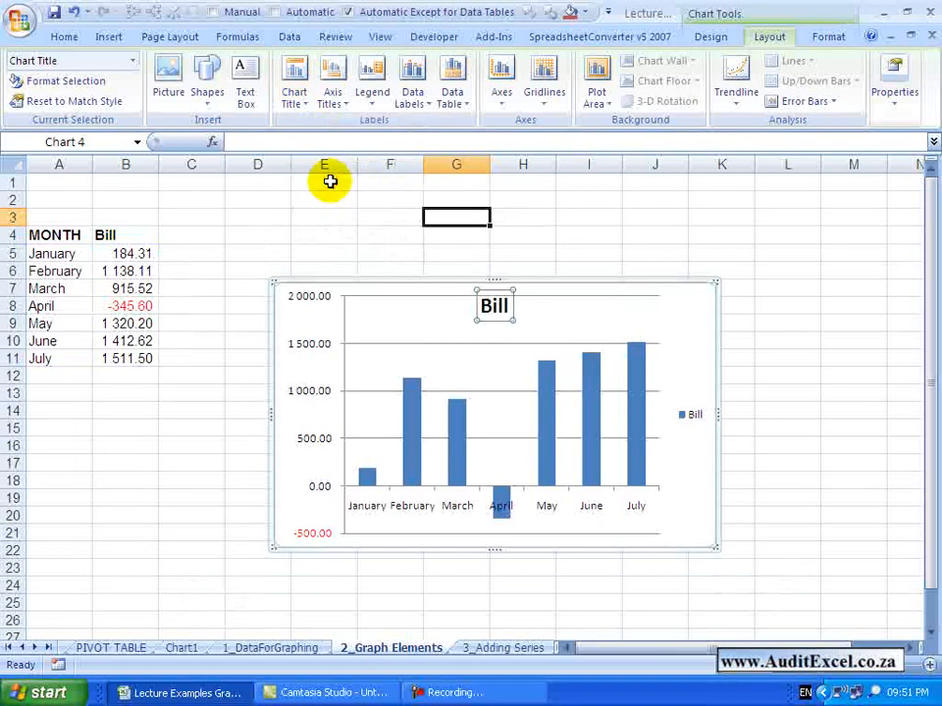
{"action": "left_click", "coordinate": [294, 93]}
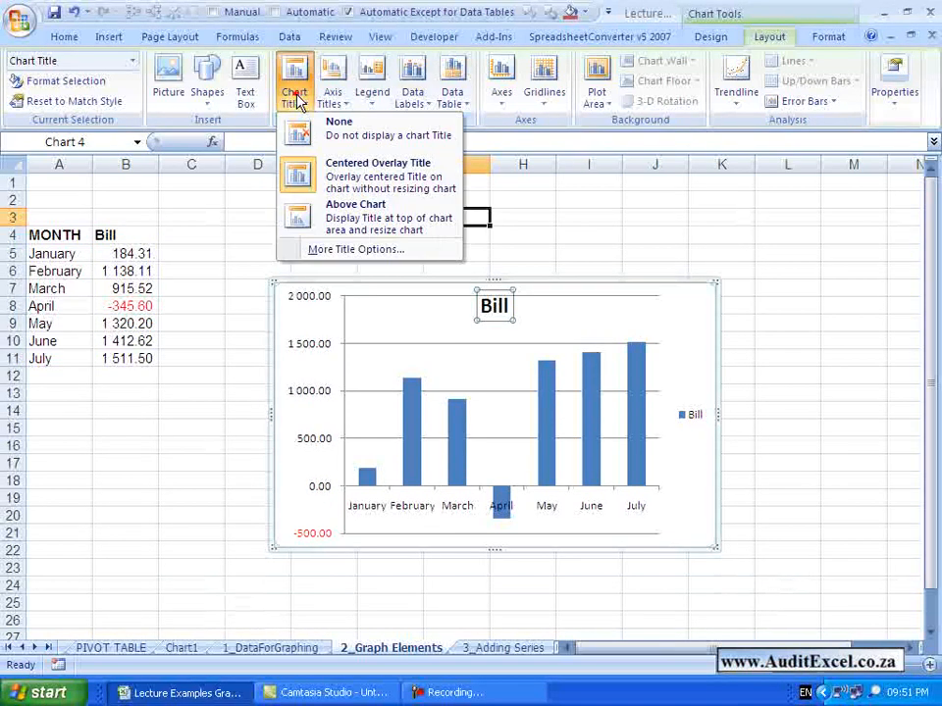
{"action": "left_click", "coordinate": [301, 132]}
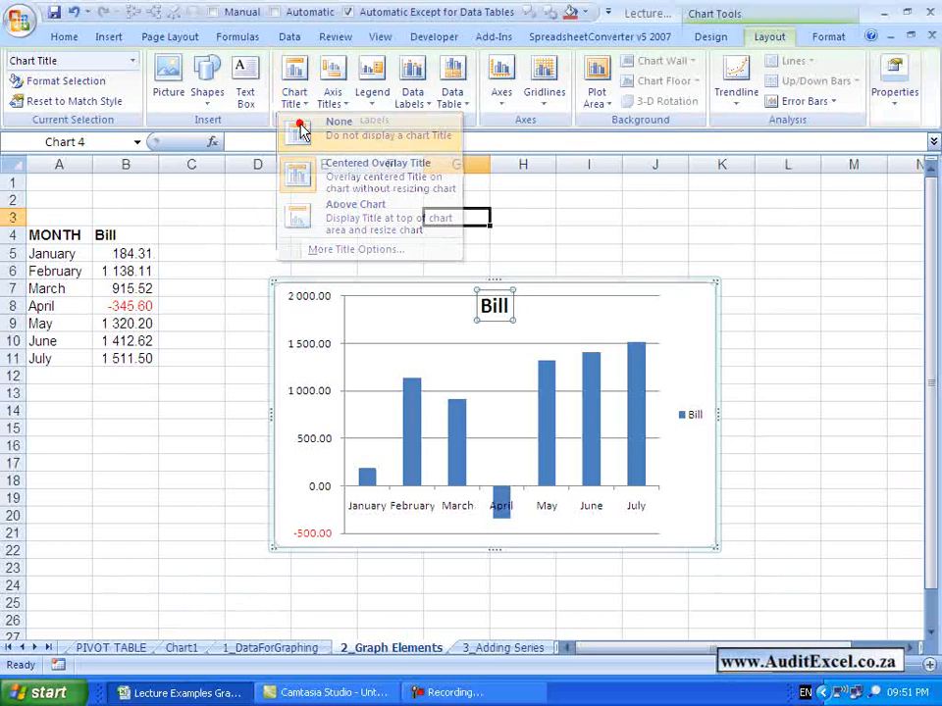
Step: Restore the chart title above the chart through More Title Options, leaving its fill on Automatic
{"action": "left_click", "coordinate": [296, 102]}
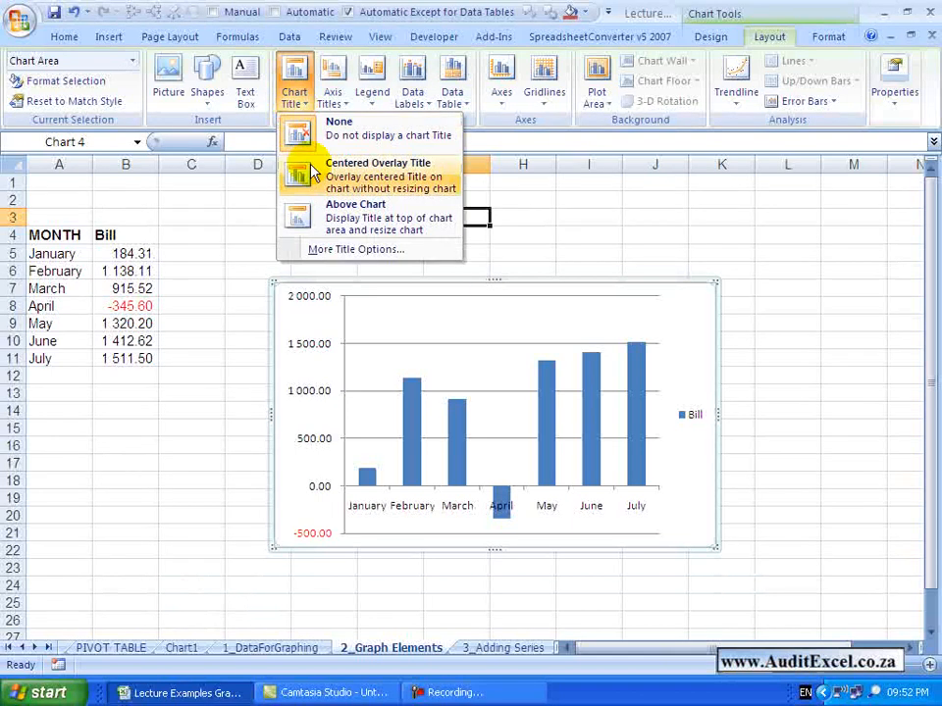
{"action": "left_click", "coordinate": [350, 251]}
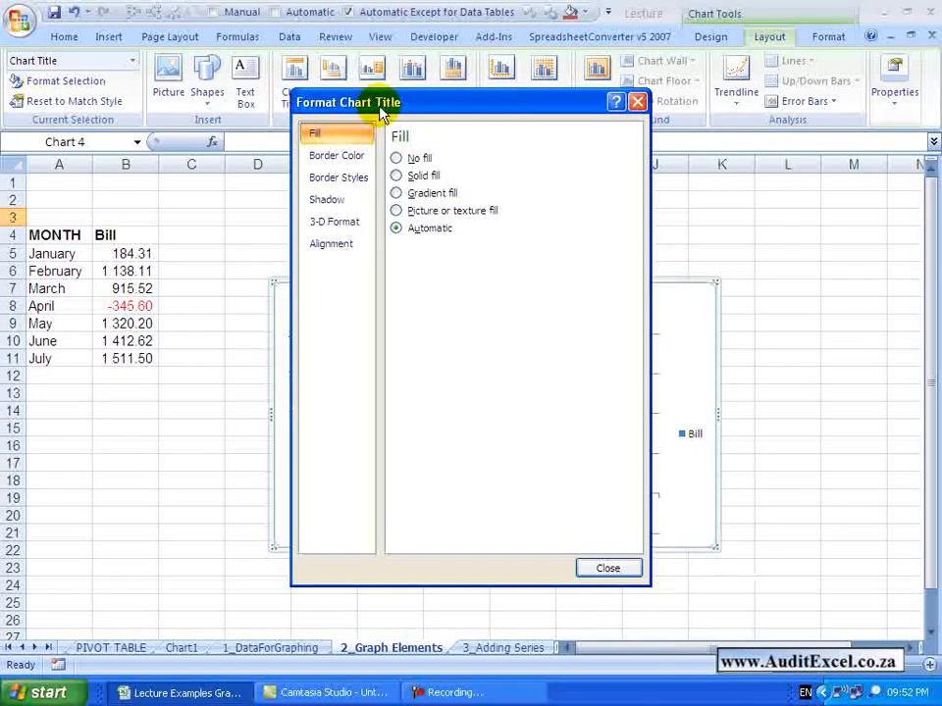
{"action": "left_click", "coordinate": [585, 570]}
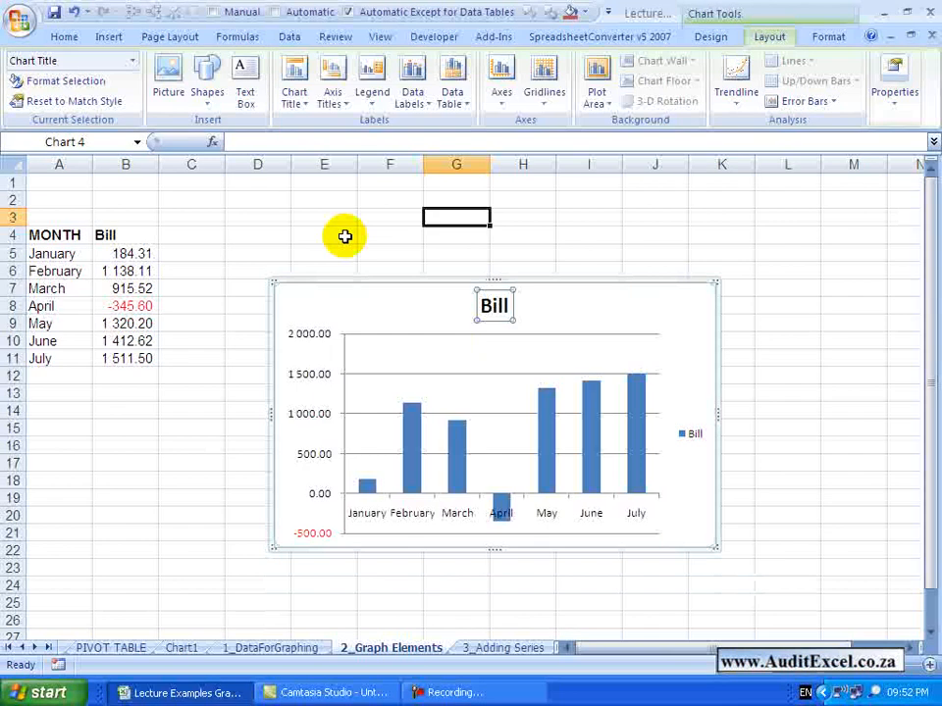
Step: Open the Format Chart Title options directly from the Bill title, examine them and close them
{"action": "left_click", "coordinate": [297, 102]}
{"action": "left_click", "coordinate": [297, 104]}
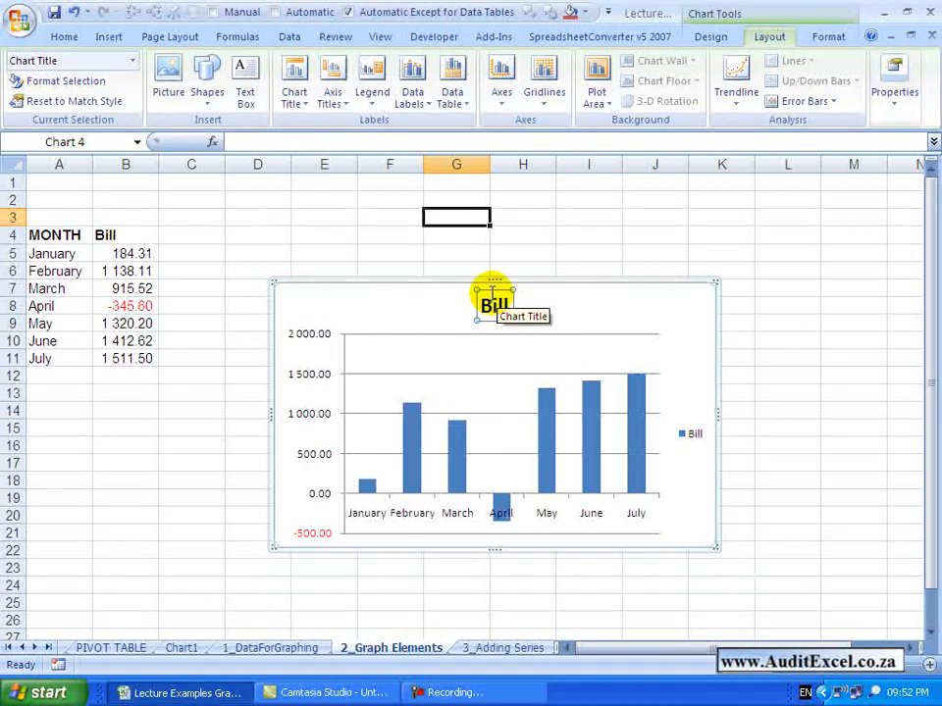
{"action": "right_click", "coordinate": [492, 291]}
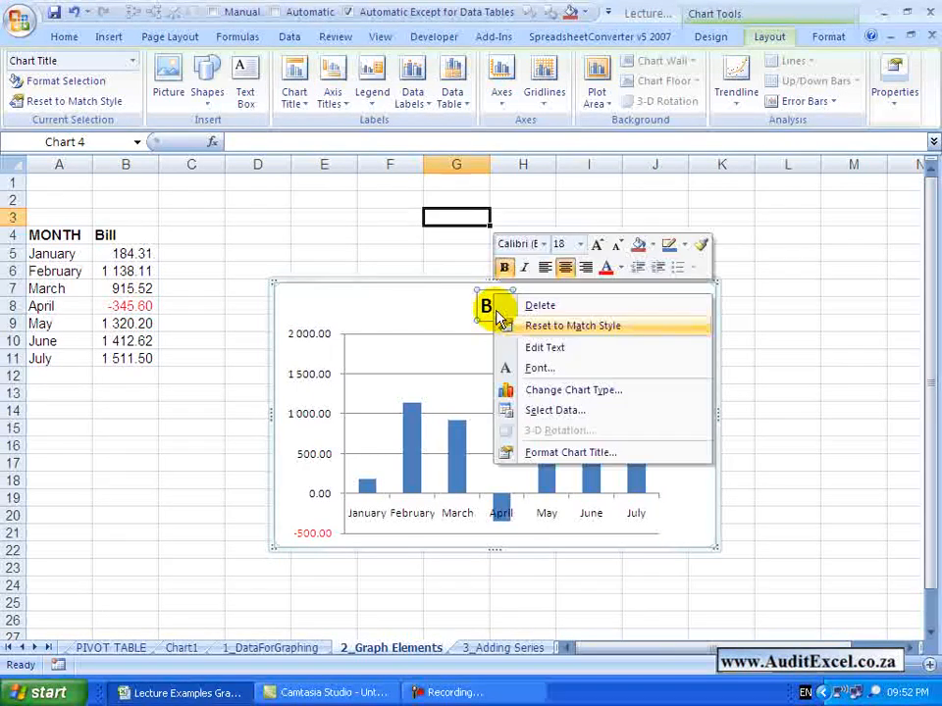
{"action": "left_click", "coordinate": [552, 453]}
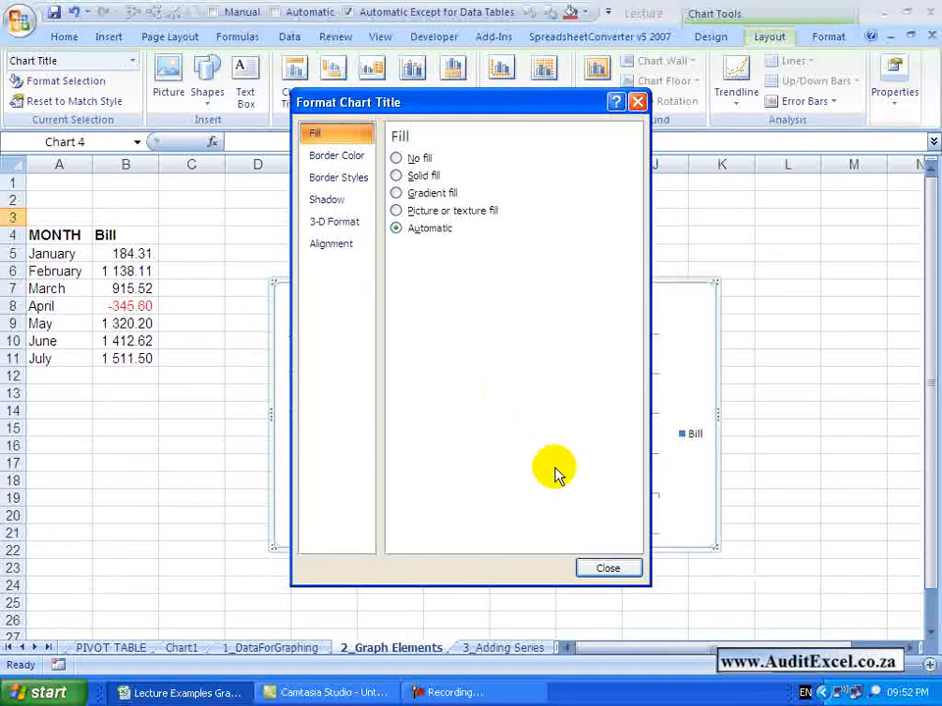
{"action": "left_click", "coordinate": [601, 567]}
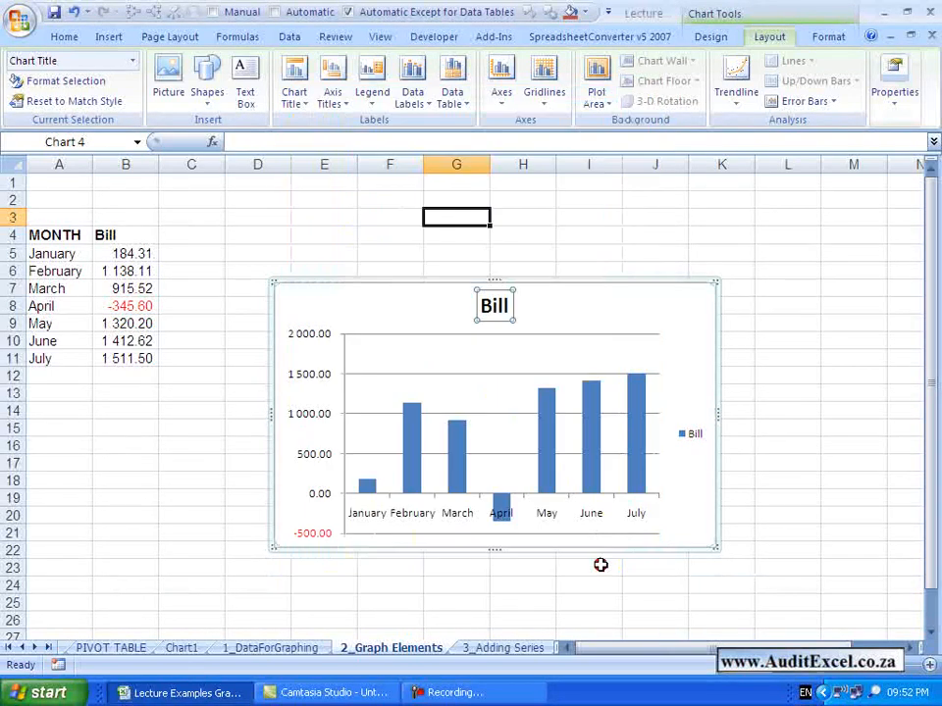
Step: Add a title below the chart's primary horizontal axis and set its text to Date
{"action": "left_click", "coordinate": [315, 118]}
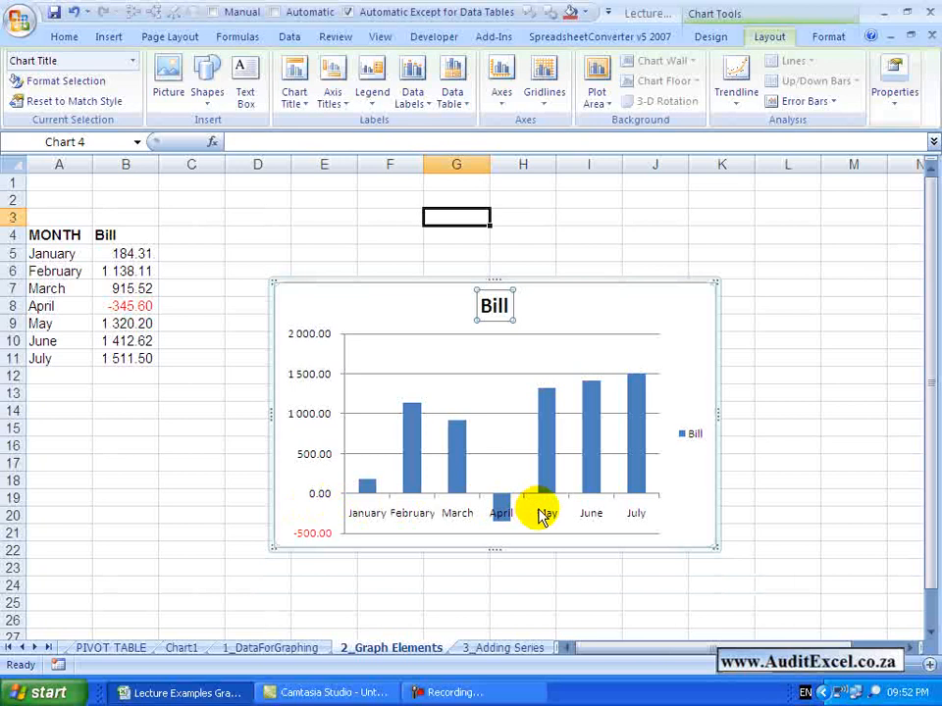
{"action": "left_click", "coordinate": [333, 98]}
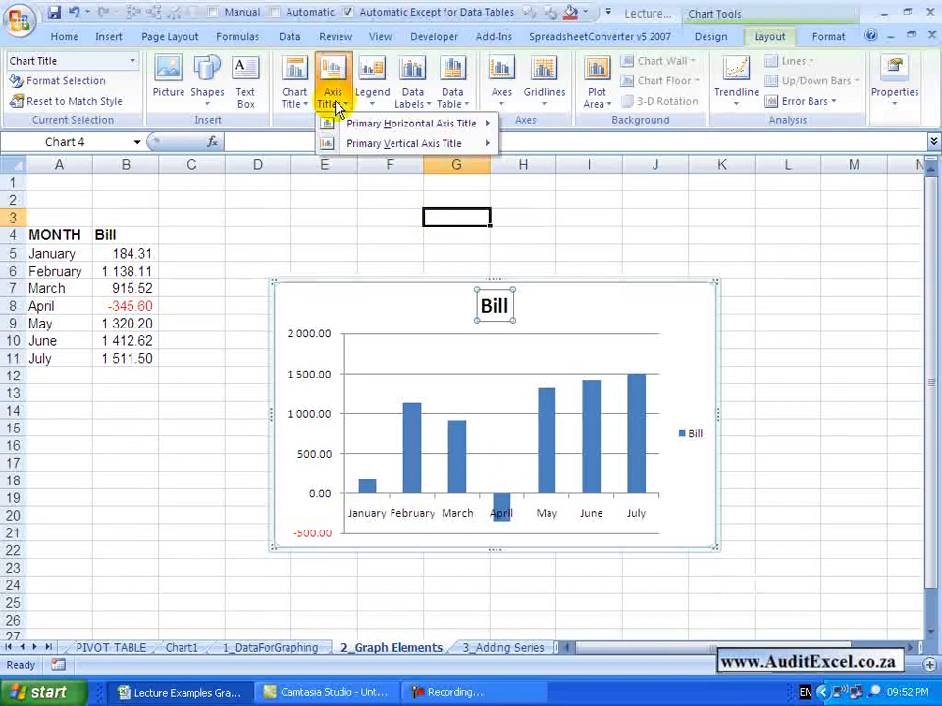
{"action": "mouse_move", "coordinate": [338, 128]}
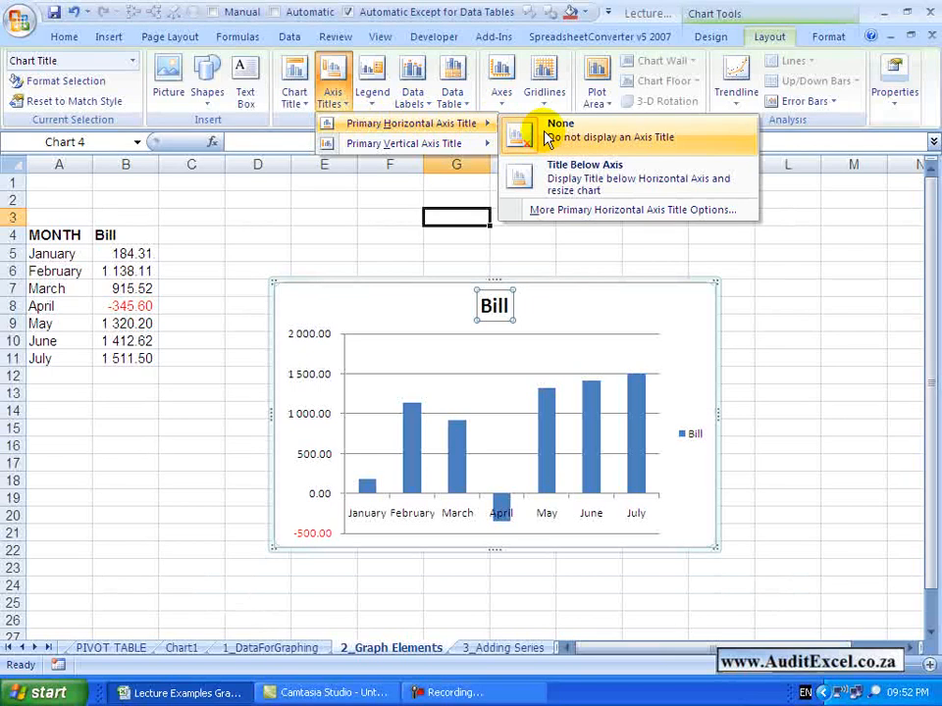
{"action": "left_click", "coordinate": [583, 183]}
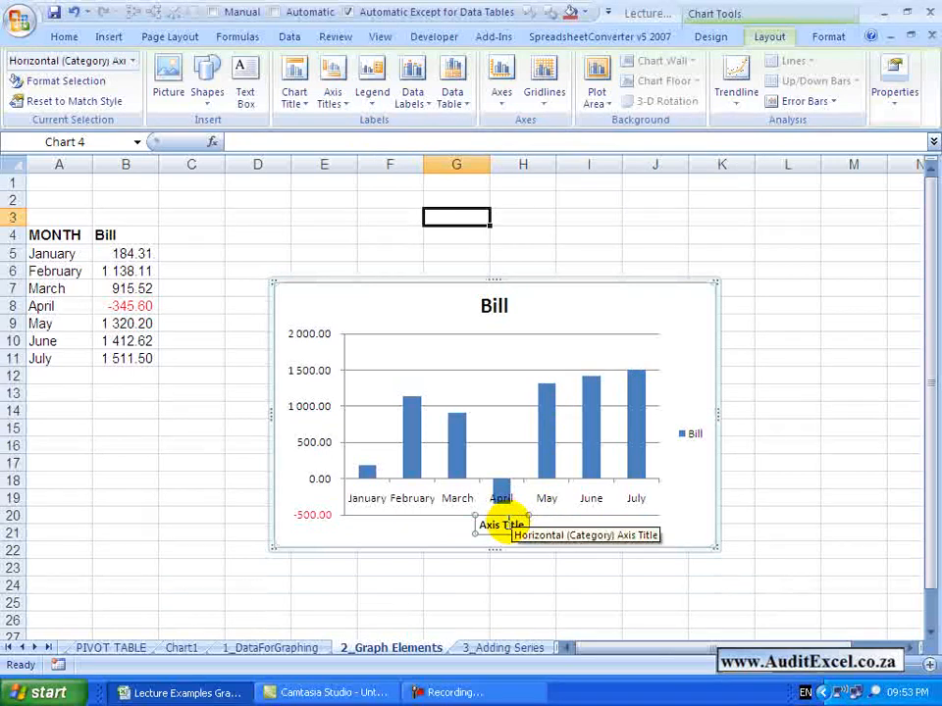
{"action": "left_click", "coordinate": [502, 525]}
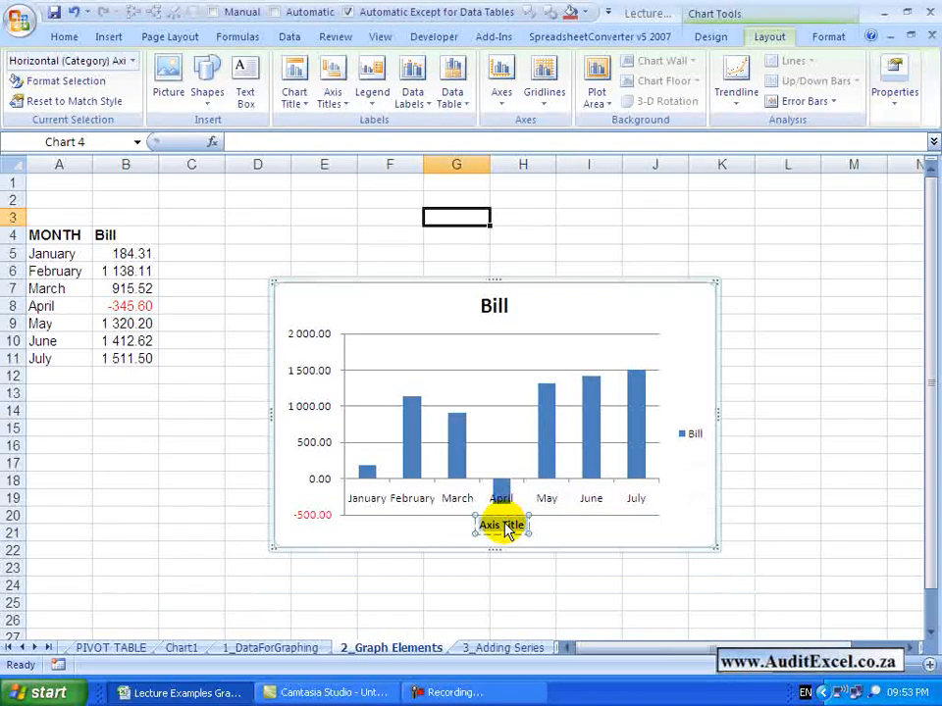
{"action": "type", "text": "Dat"}
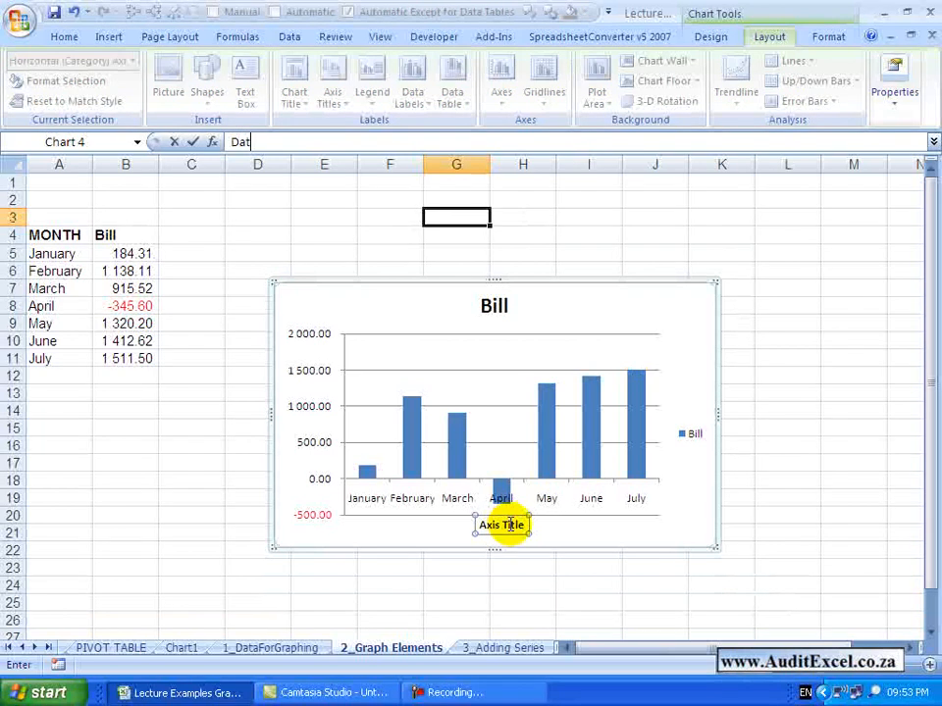
{"action": "left_click", "coordinate": [520, 525]}
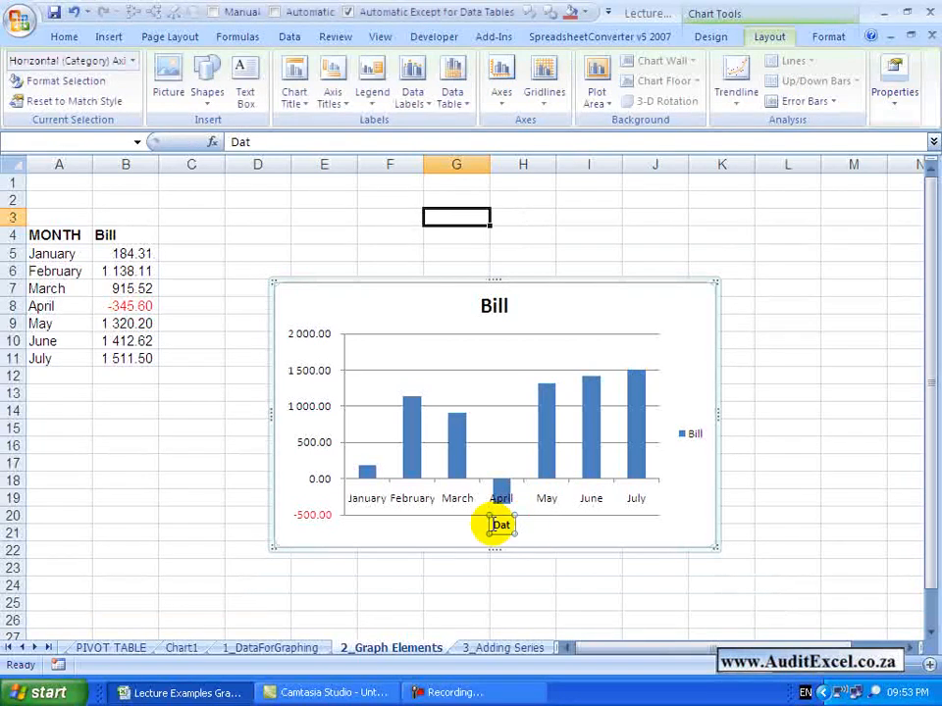
{"action": "type", "text": "e"}
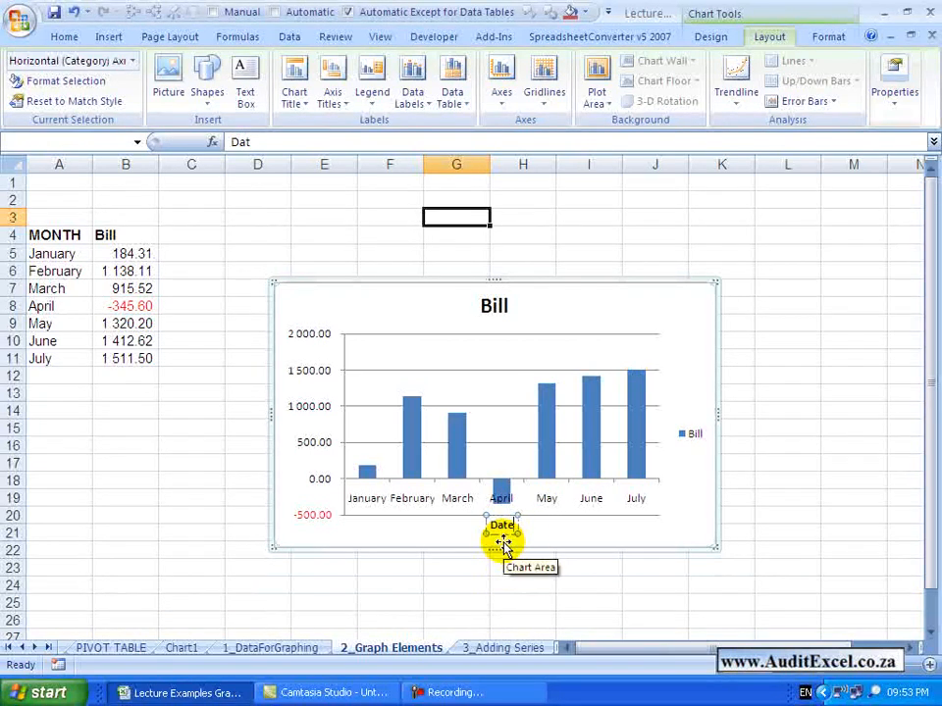
{"action": "left_click", "coordinate": [542, 537]}
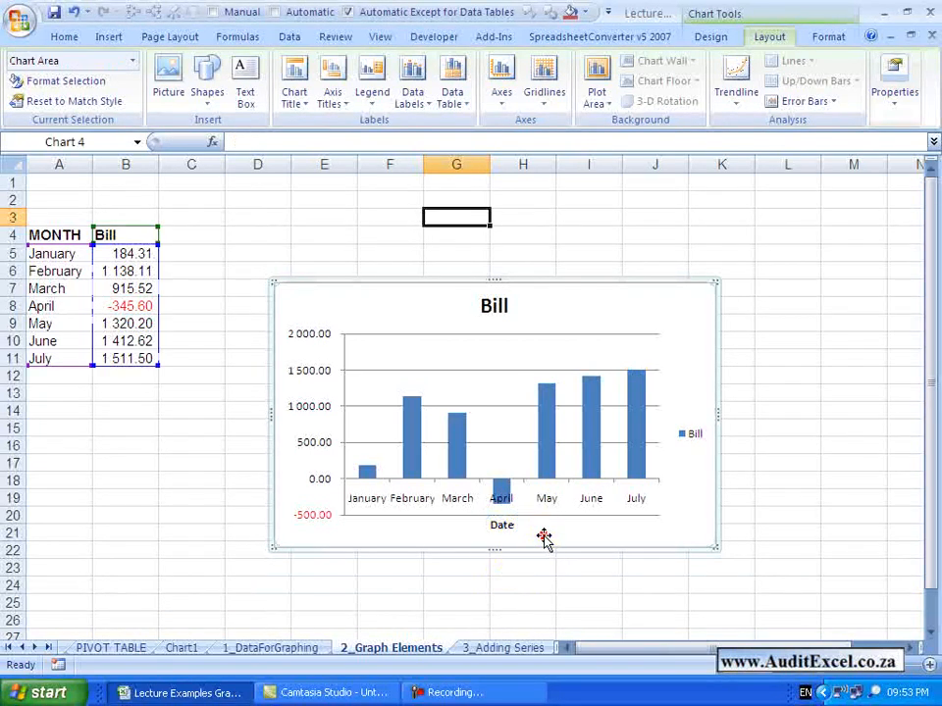
Step: Add a primary vertical axis title through More Primary Vertical Axis Title Options, leaving its fill on Automatic
{"action": "left_click", "coordinate": [334, 98]}
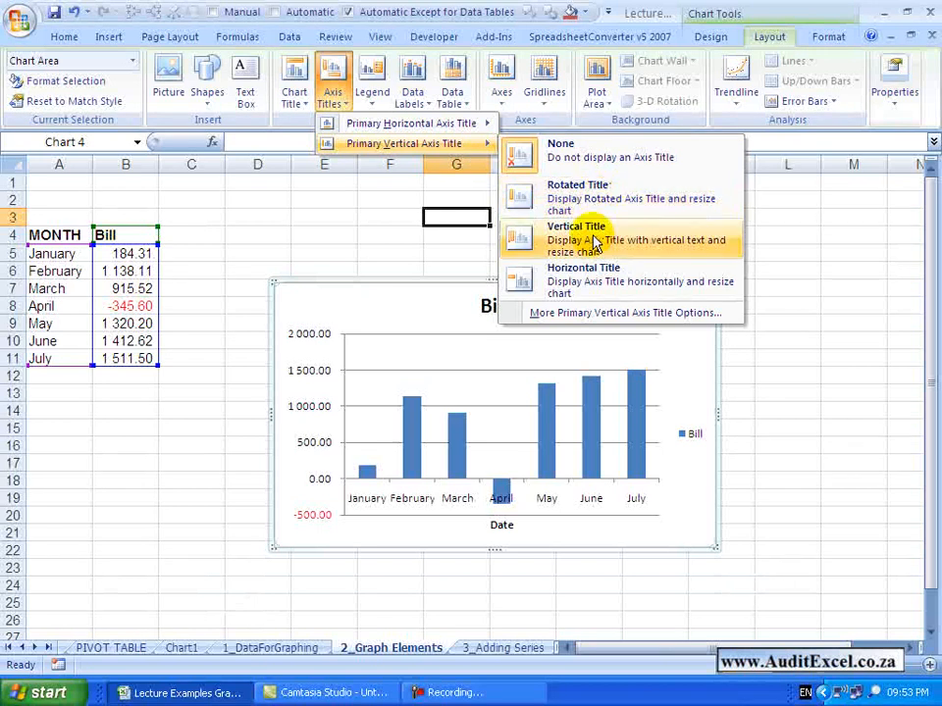
{"action": "left_click", "coordinate": [594, 313]}
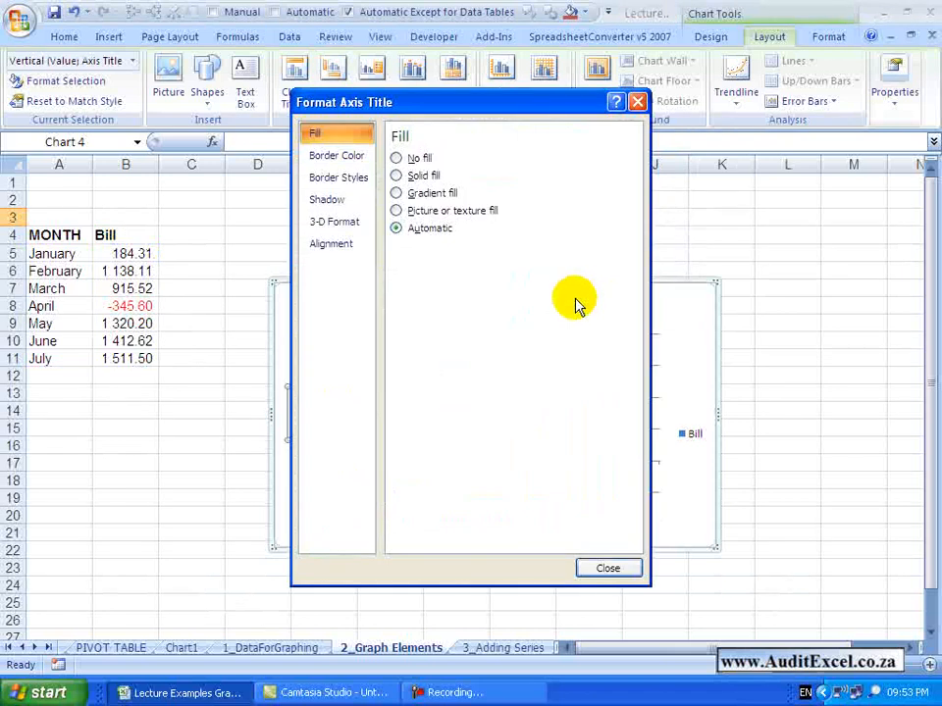
{"action": "left_click", "coordinate": [585, 569]}
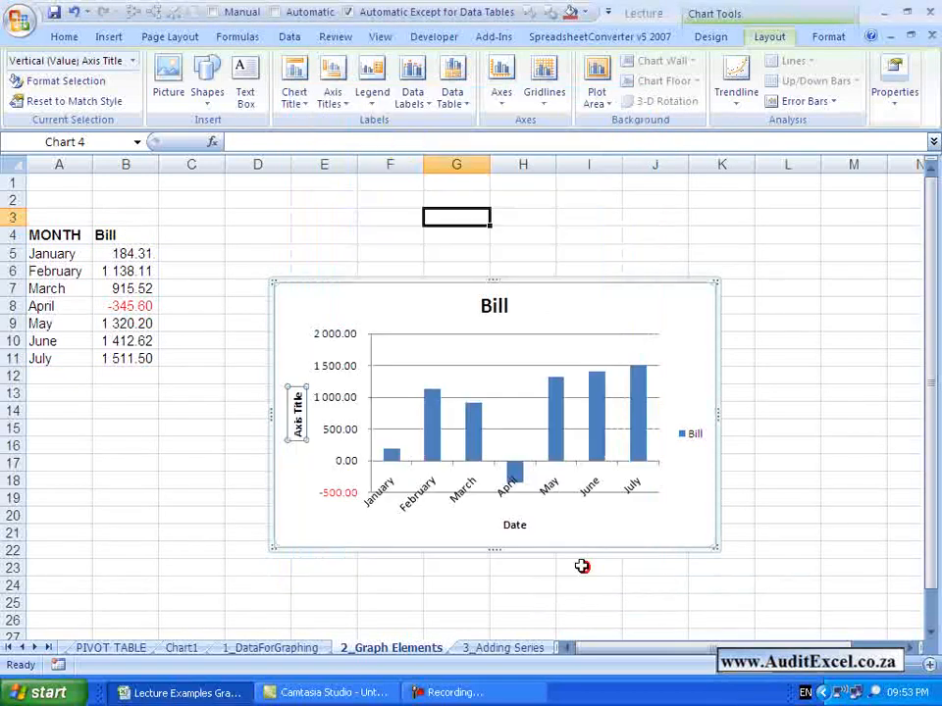
{"action": "left_click", "coordinate": [341, 106]}
{"action": "left_click", "coordinate": [341, 106]}
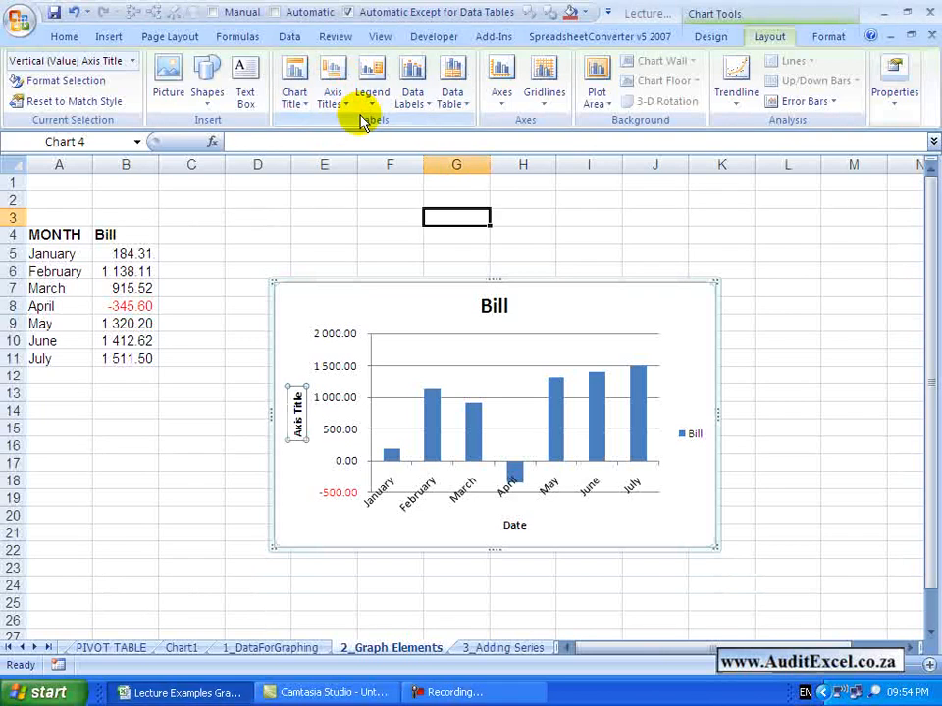
Step: Try Show Legend at Top and Show Legend at Bottom on the Bill chart
{"action": "left_click", "coordinate": [374, 103]}
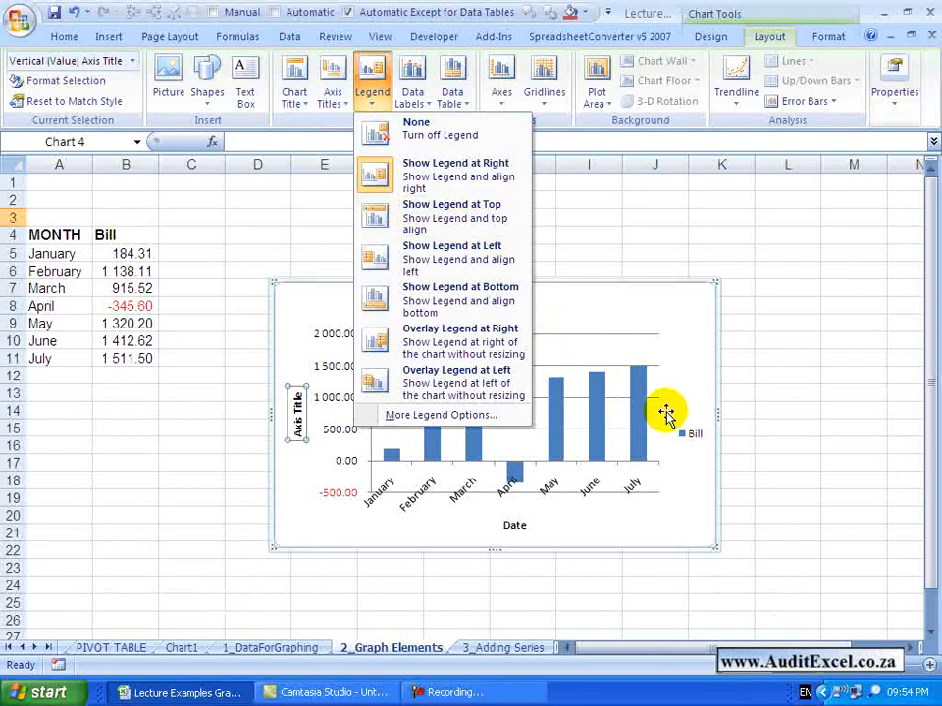
{"action": "left_click", "coordinate": [432, 215]}
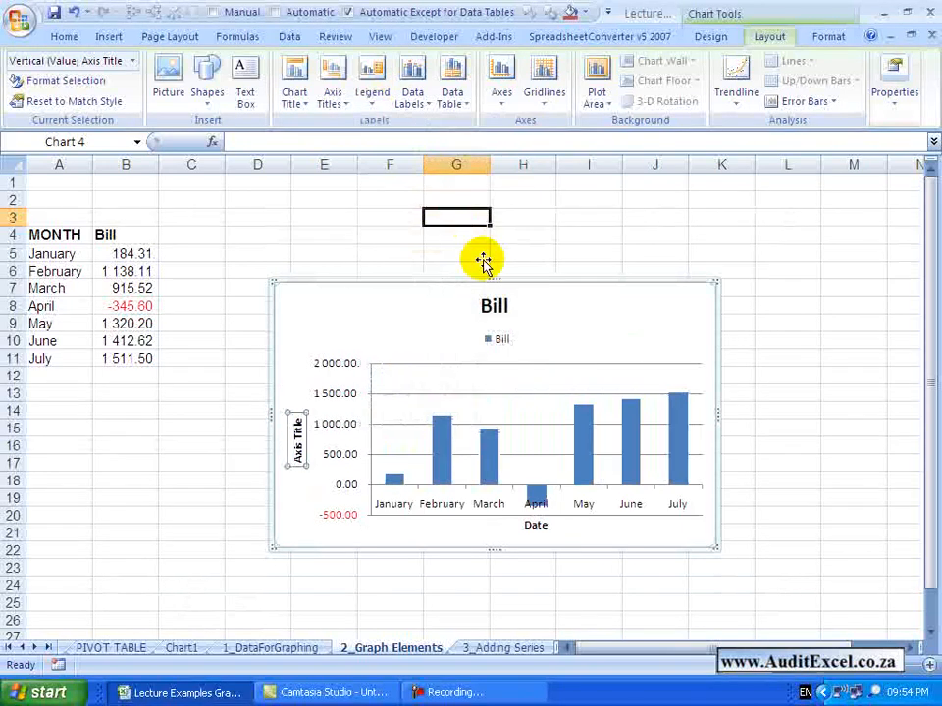
{"action": "left_click", "coordinate": [374, 102]}
{"action": "left_click", "coordinate": [416, 310]}
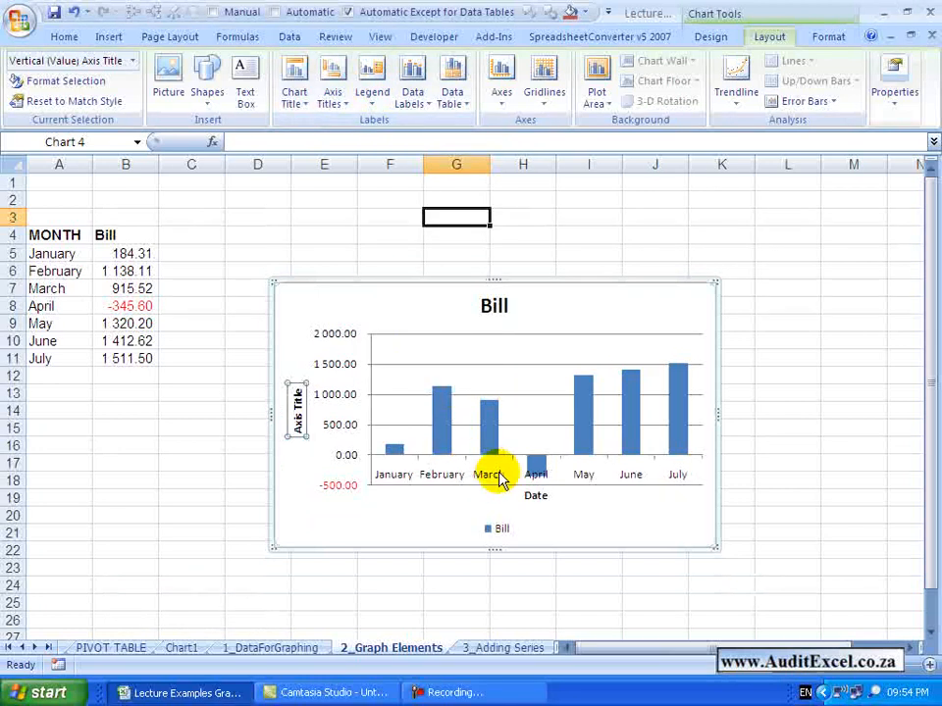
Step: Move the legend freely into the plot area above the April and May columns, and restore it with Show Legend at Right
{"action": "left_click", "coordinate": [504, 528]}
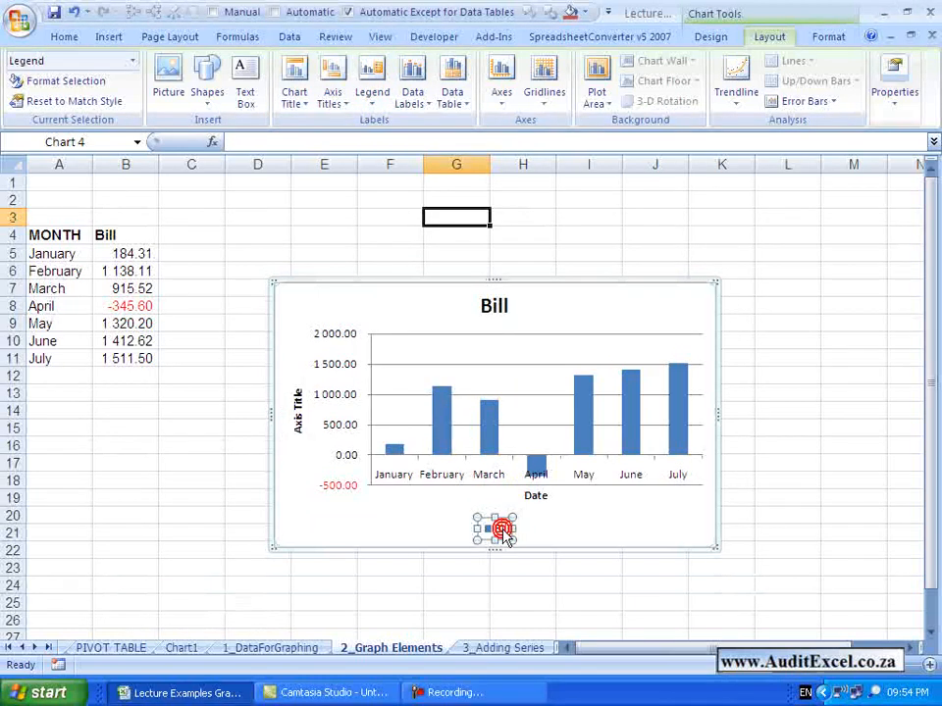
{"action": "left_click_drag", "start_coordinate": [504, 528], "coordinate": [573, 337]}
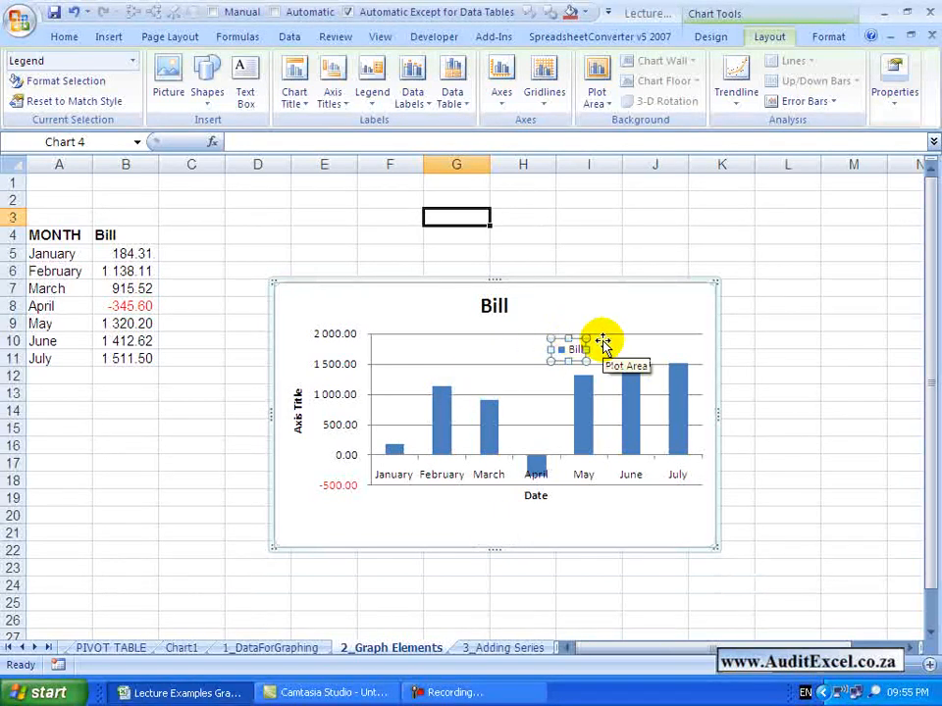
{"action": "left_click", "coordinate": [369, 106]}
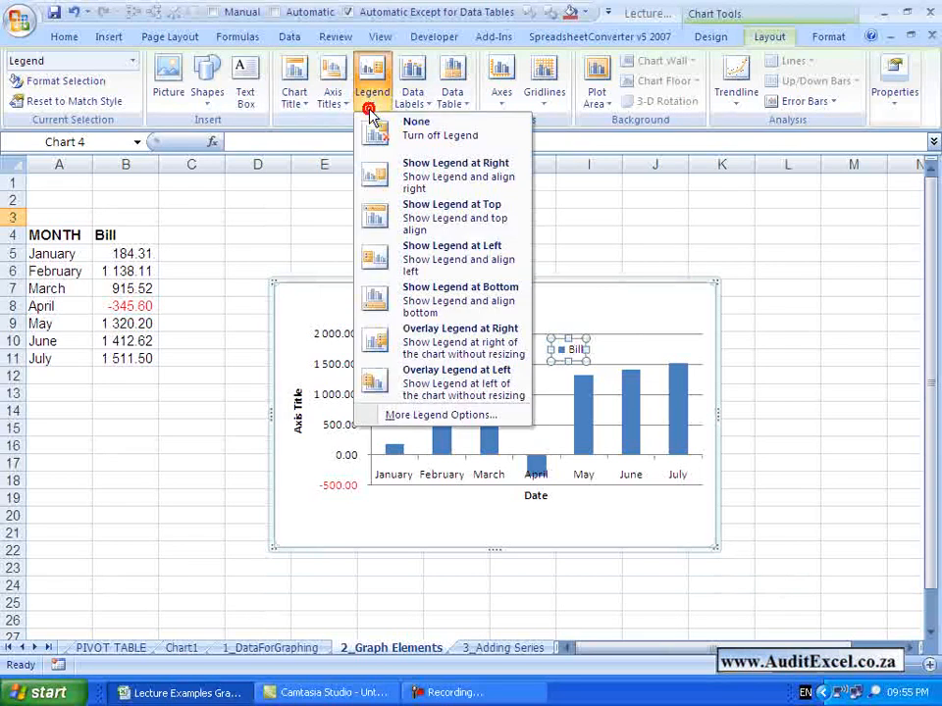
{"action": "left_click", "coordinate": [384, 159]}
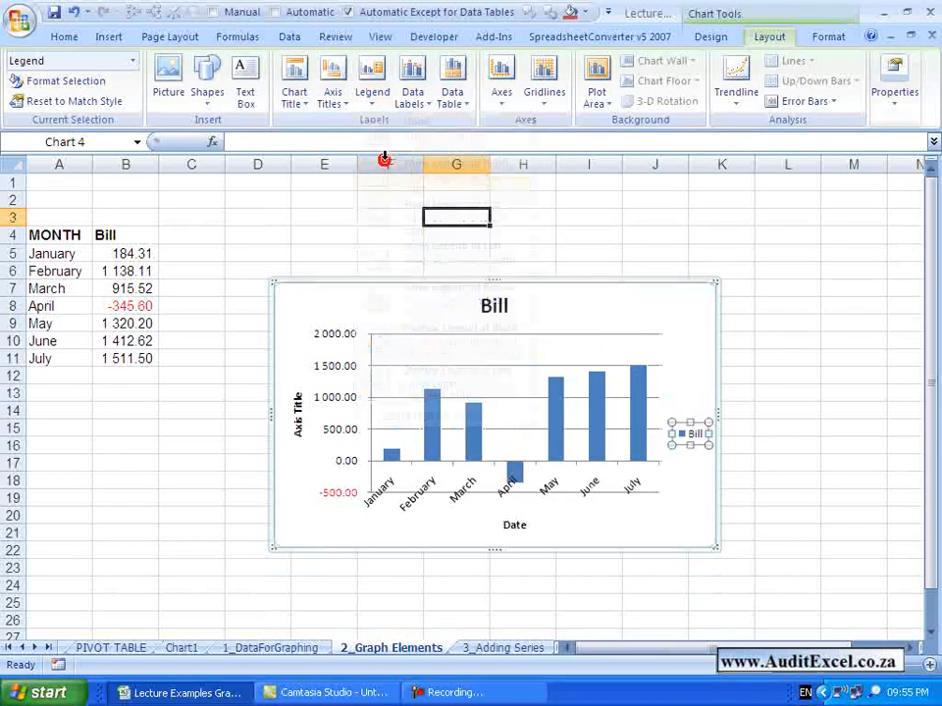
Step: Try the Center and Inside End data label positions on the columns, and turn the data labels off with None
{"action": "left_click", "coordinate": [420, 110]}
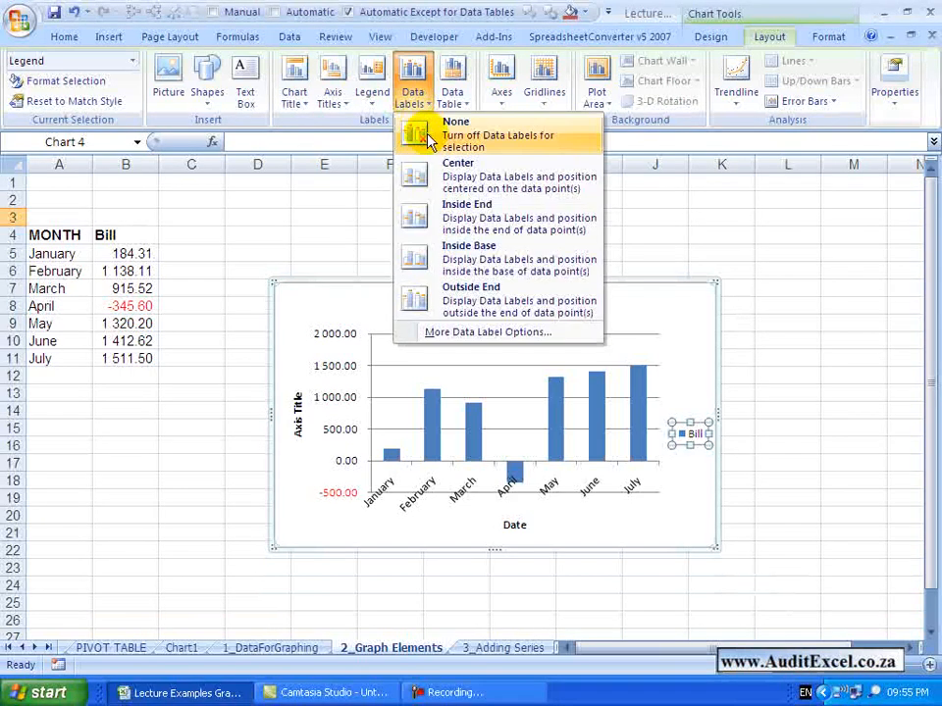
{"action": "left_click", "coordinate": [475, 174]}
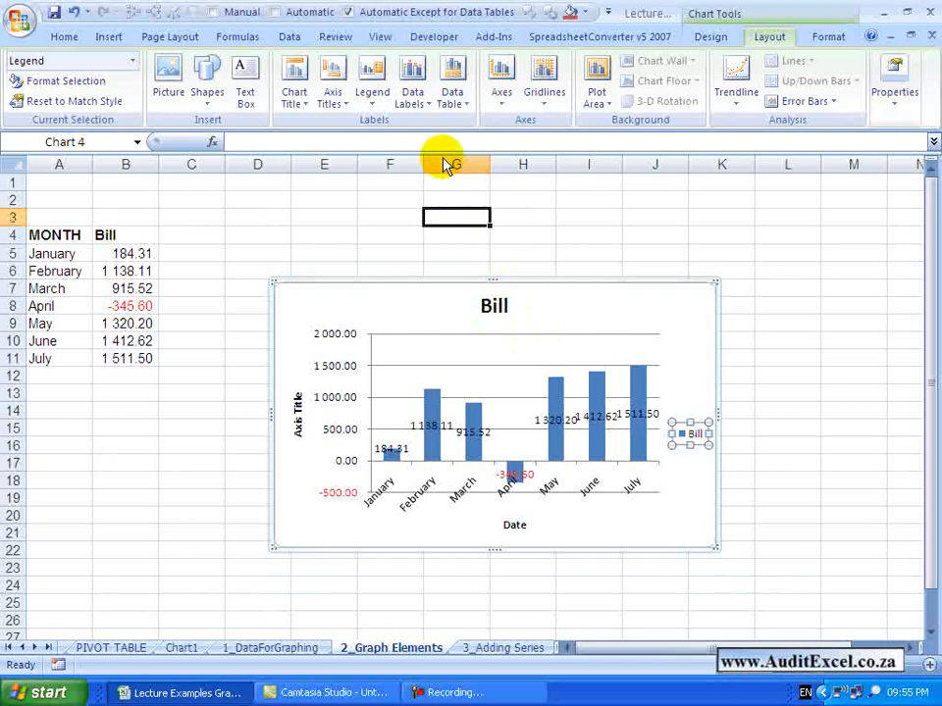
{"action": "left_click", "coordinate": [417, 110]}
{"action": "left_click", "coordinate": [429, 212]}
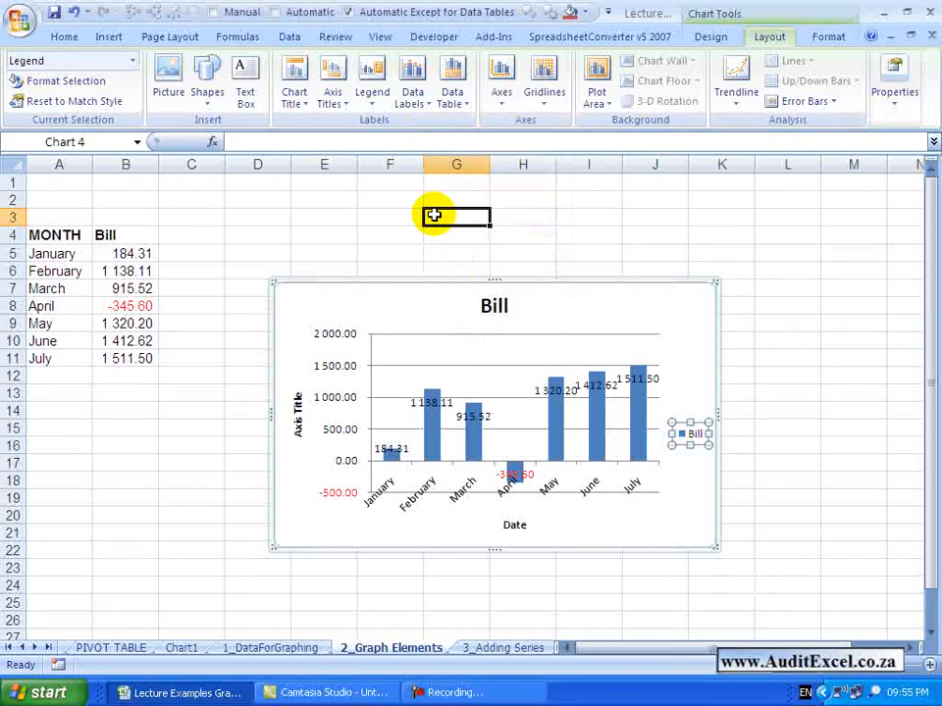
{"action": "left_click", "coordinate": [418, 114]}
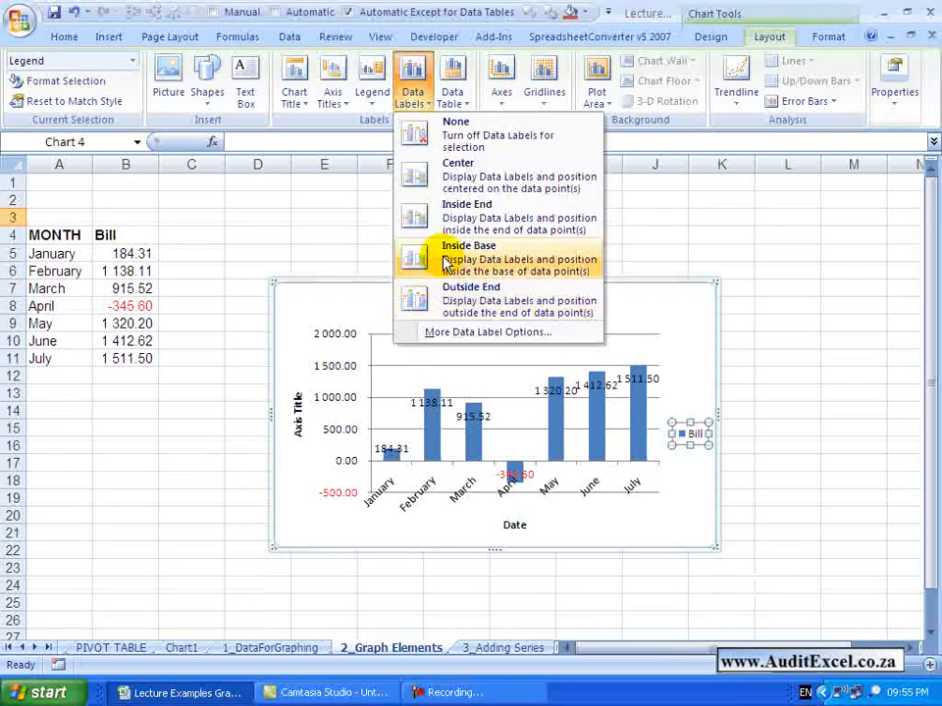
{"action": "left_click", "coordinate": [418, 108]}
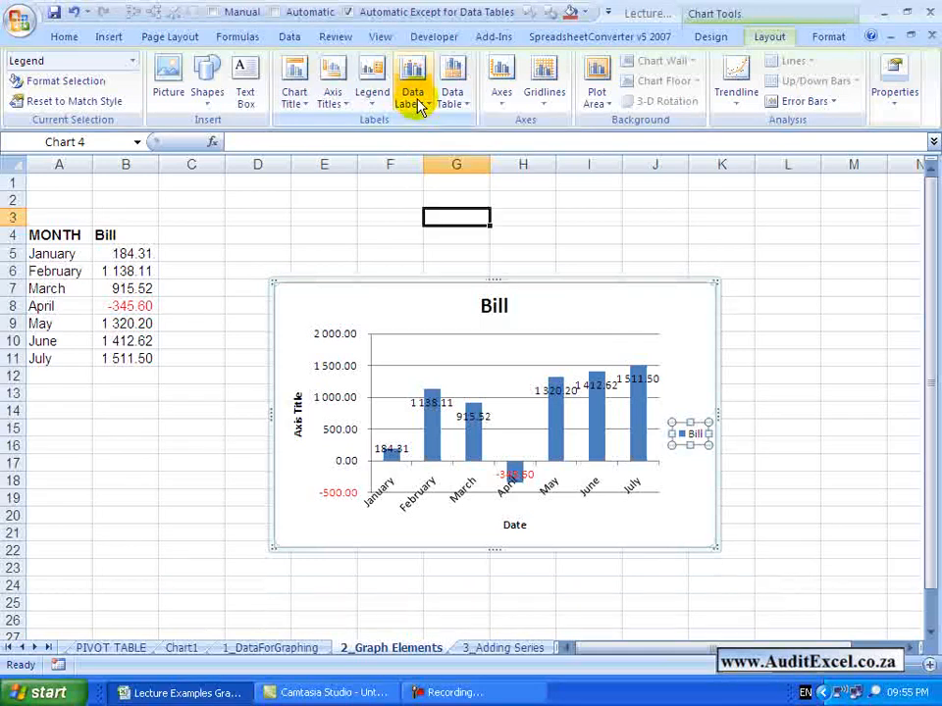
{"action": "left_click", "coordinate": [416, 100]}
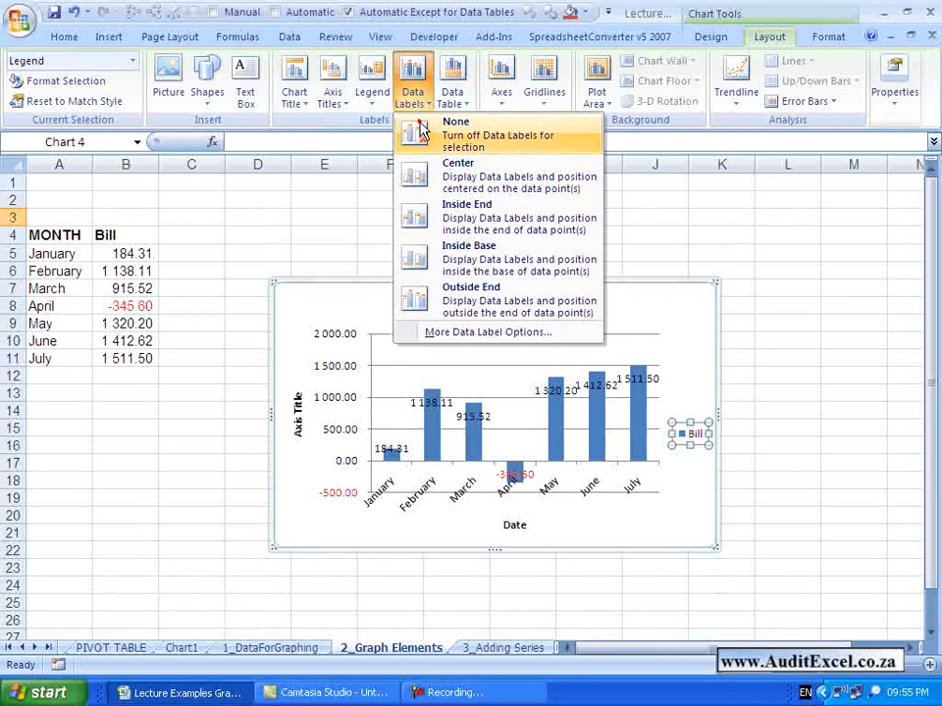
{"action": "left_click", "coordinate": [420, 130]}
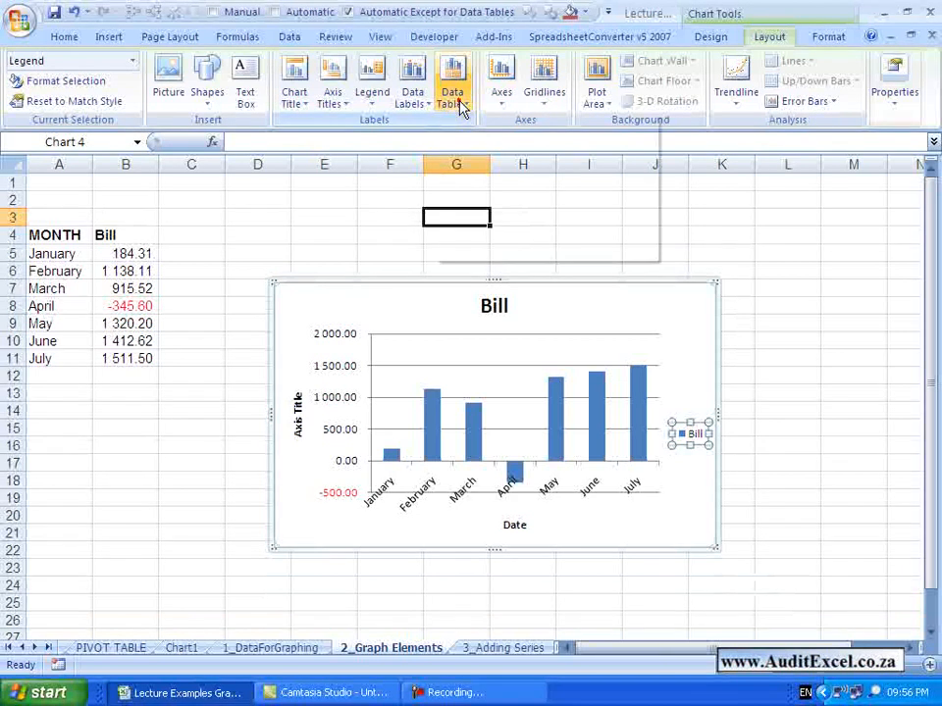
Step: Try Show Data Table below the chart, and switch it to Show Data Table with Legend Keys
{"action": "left_click", "coordinate": [459, 104]}
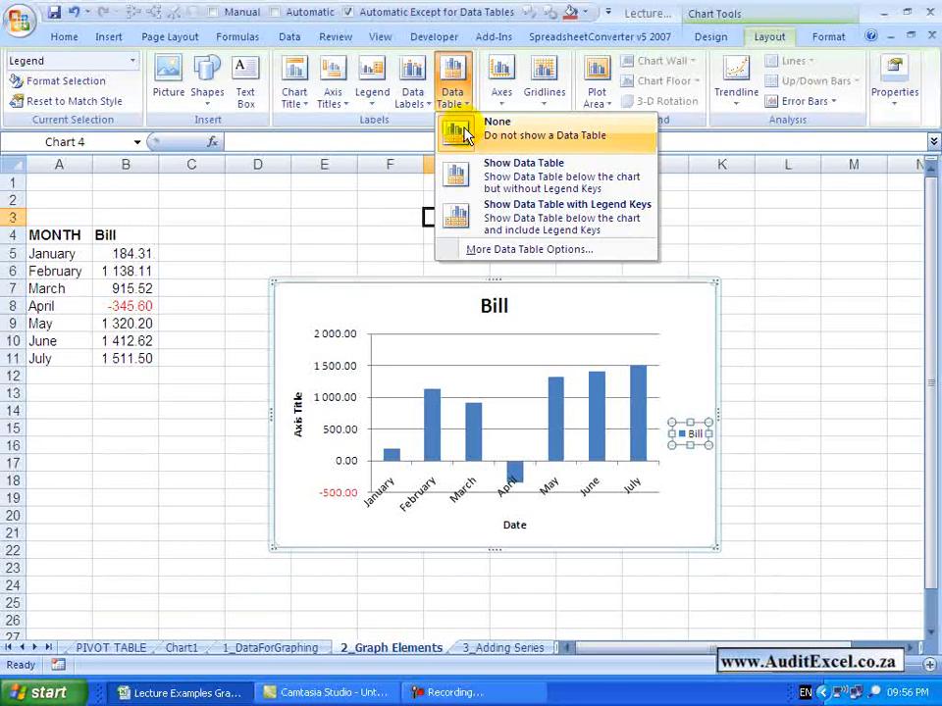
{"action": "left_click", "coordinate": [461, 168]}
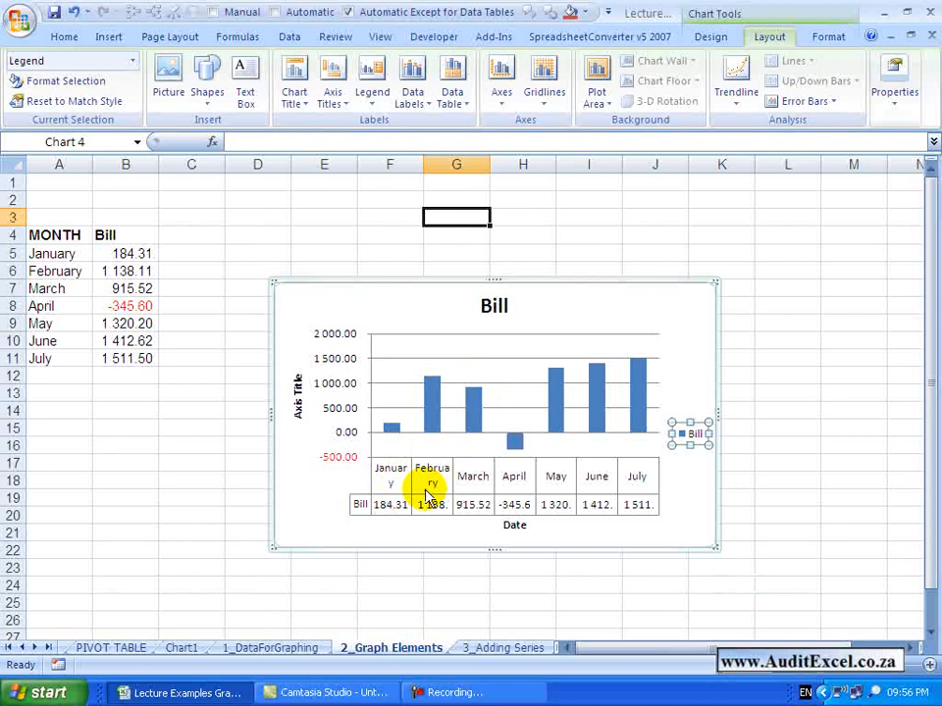
{"action": "left_click", "coordinate": [452, 103]}
{"action": "left_click", "coordinate": [471, 210]}
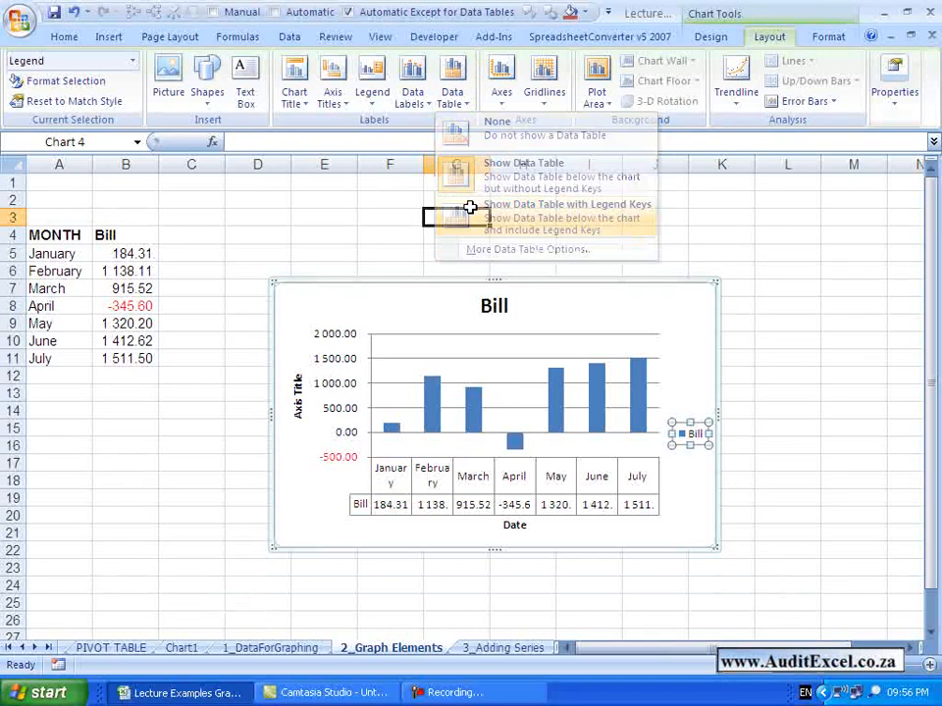
Step: Examine the Format Data Table options without changing them, and remove the data table with None
{"action": "left_click", "coordinate": [457, 104]}
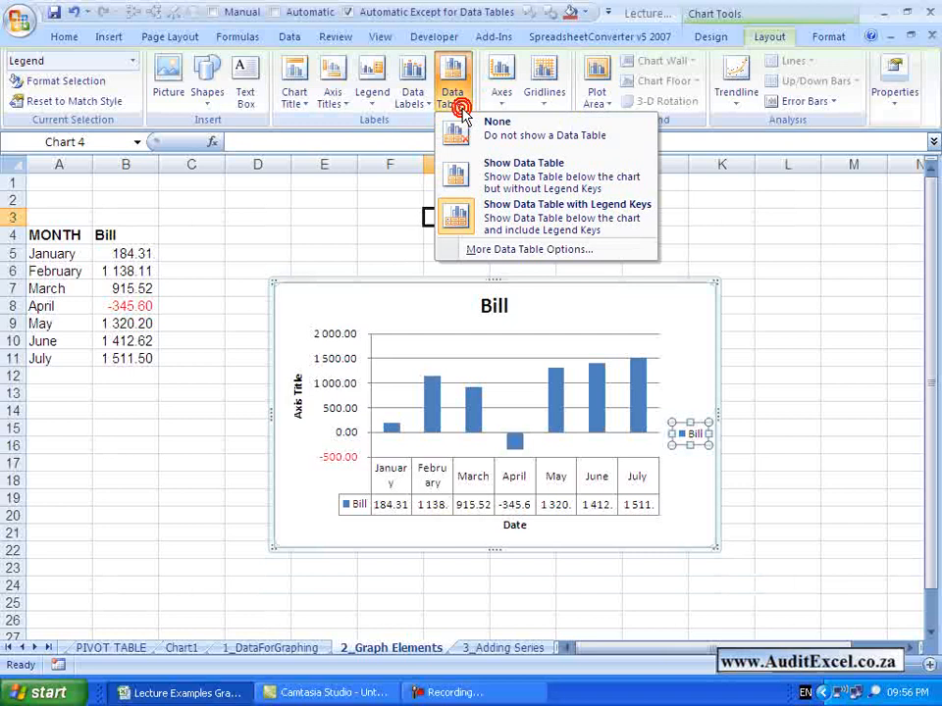
{"action": "left_click", "coordinate": [528, 249]}
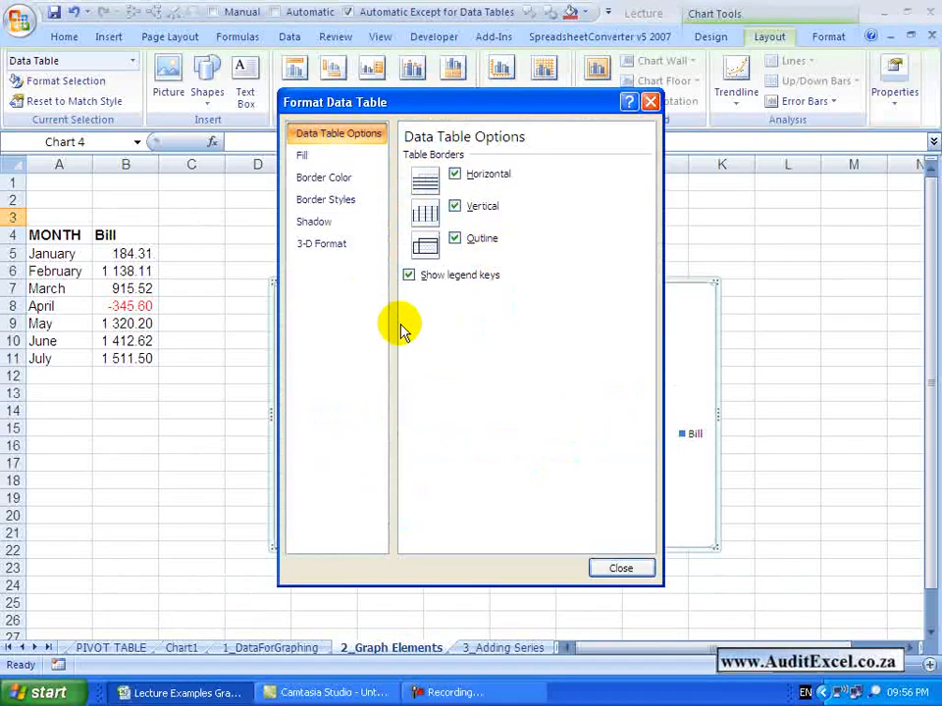
{"action": "left_click", "coordinate": [619, 571]}
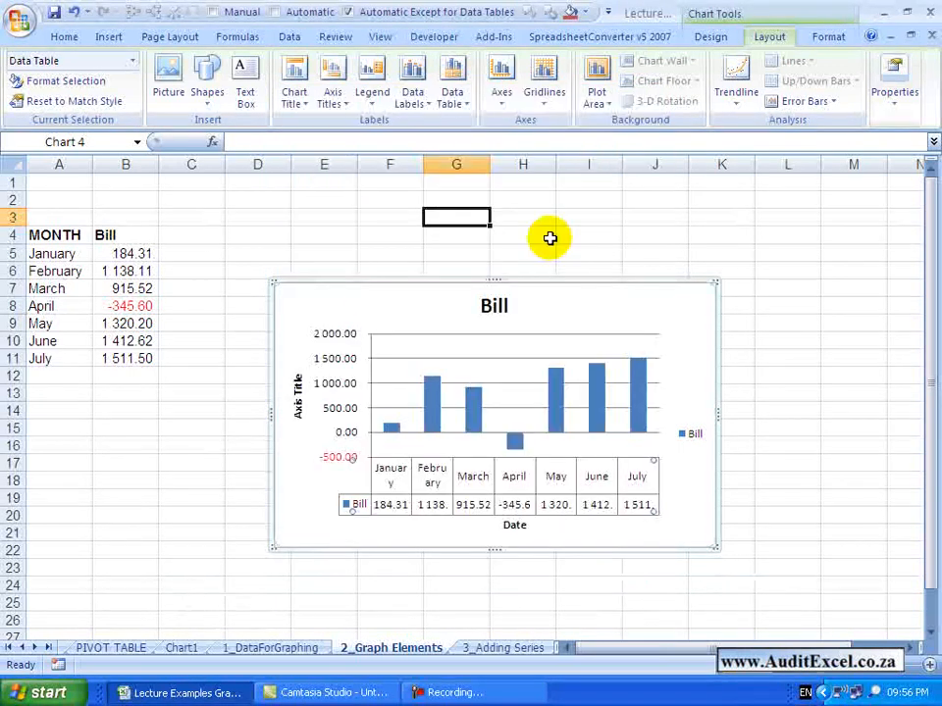
{"action": "left_click", "coordinate": [454, 98]}
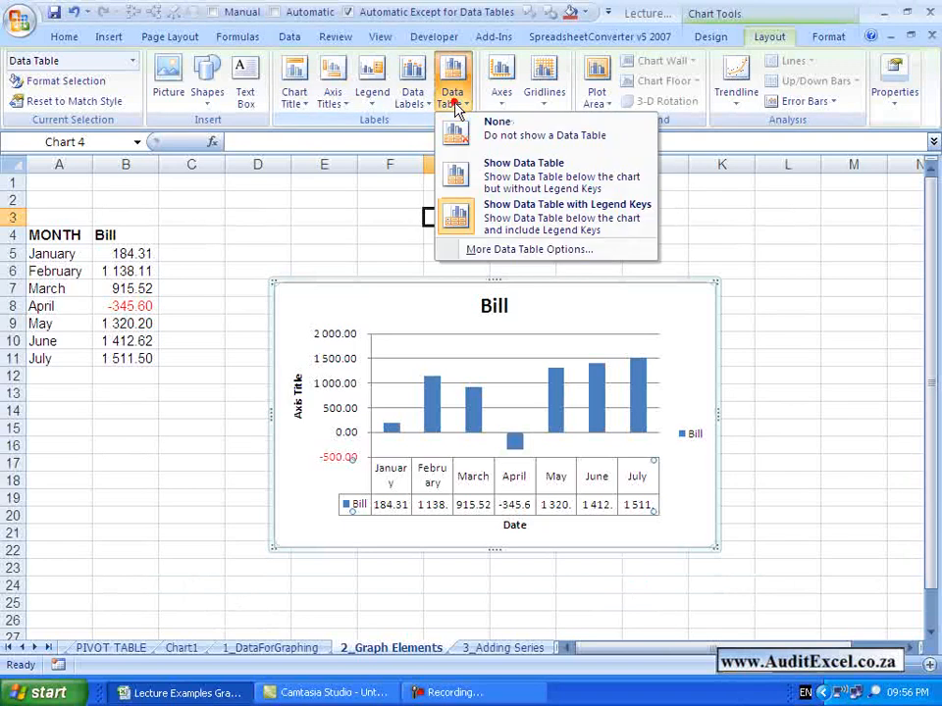
{"action": "left_click", "coordinate": [463, 126]}
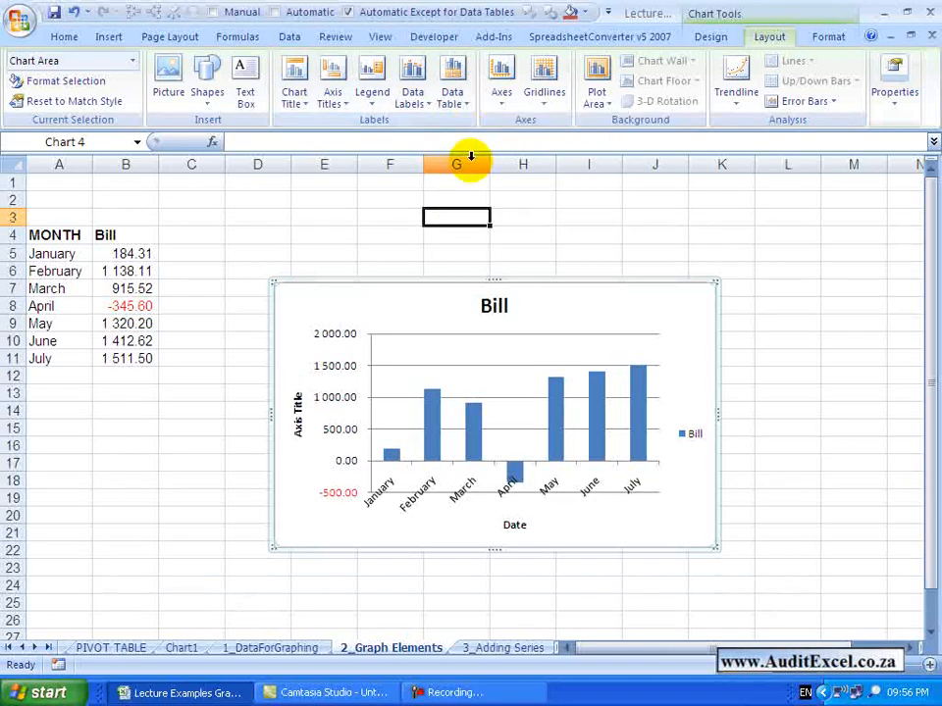
Step: Hide the primary horizontal axis with None, and restore it with Show Left to Right Axis
{"action": "left_click", "coordinate": [496, 100]}
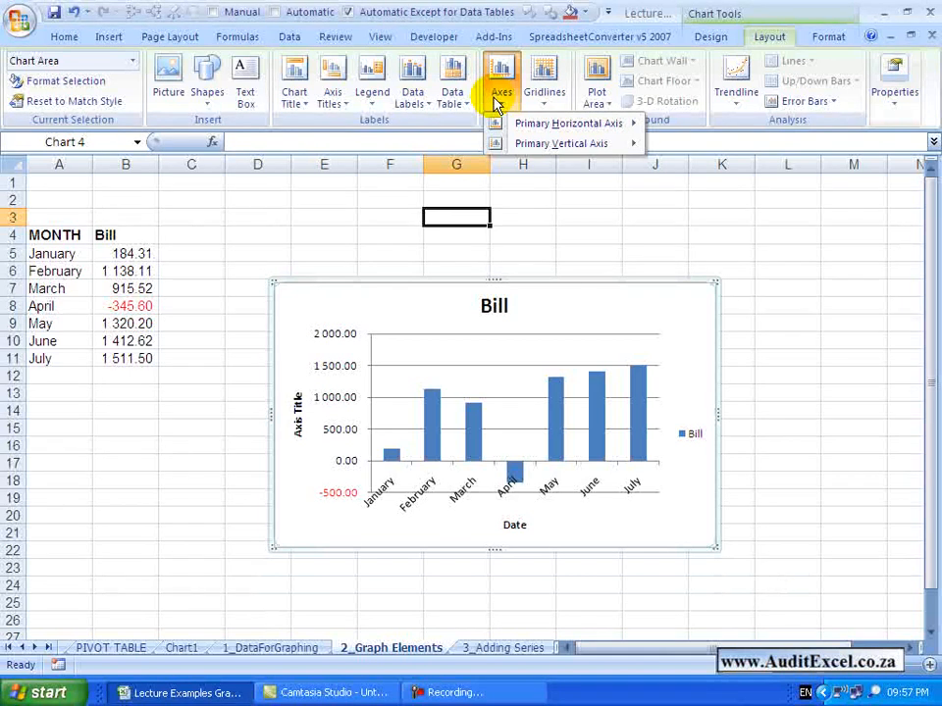
{"action": "mouse_move", "coordinate": [519, 127]}
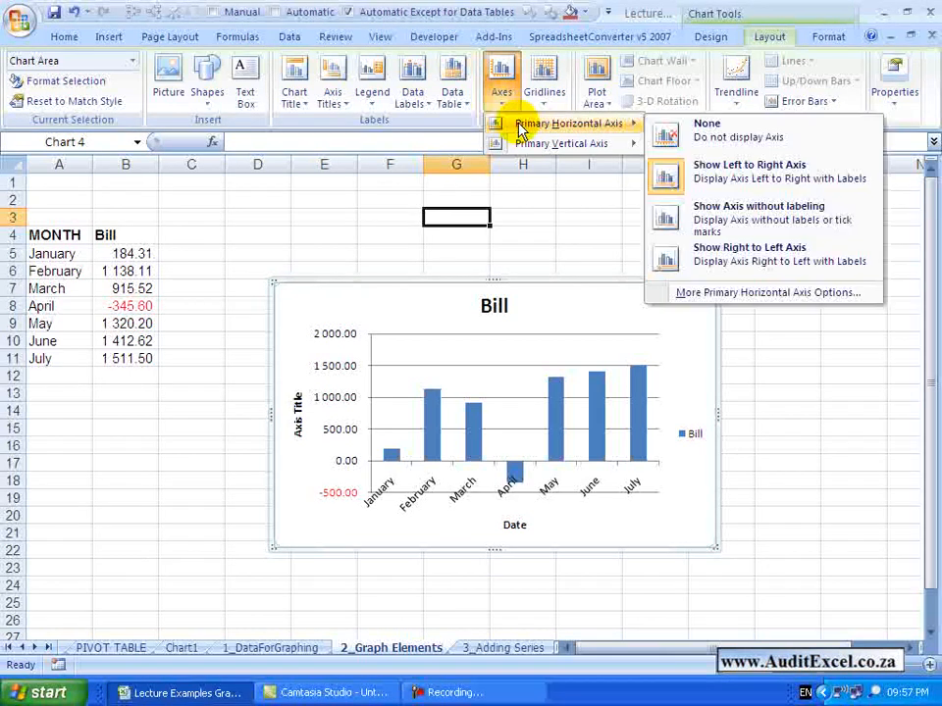
{"action": "left_click", "coordinate": [688, 140]}
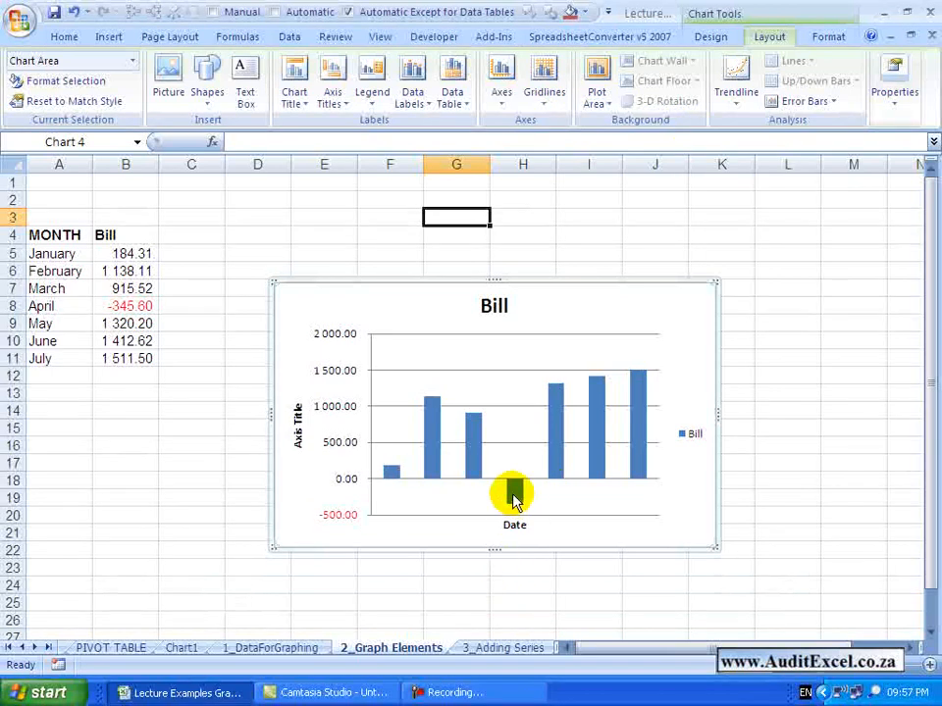
{"action": "left_click", "coordinate": [502, 81]}
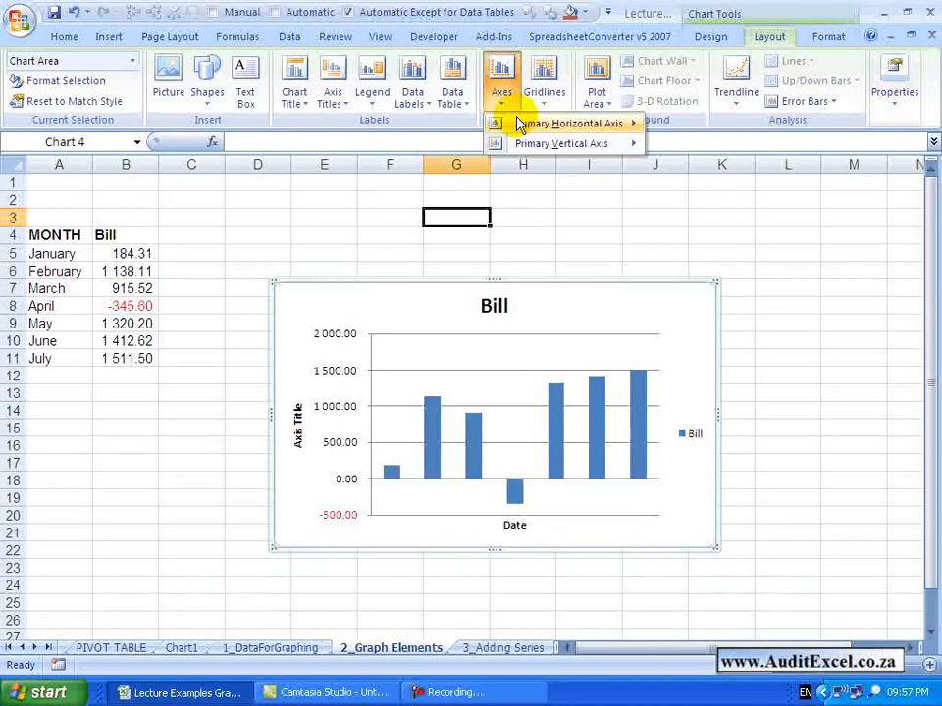
{"action": "mouse_move", "coordinate": [572, 124]}
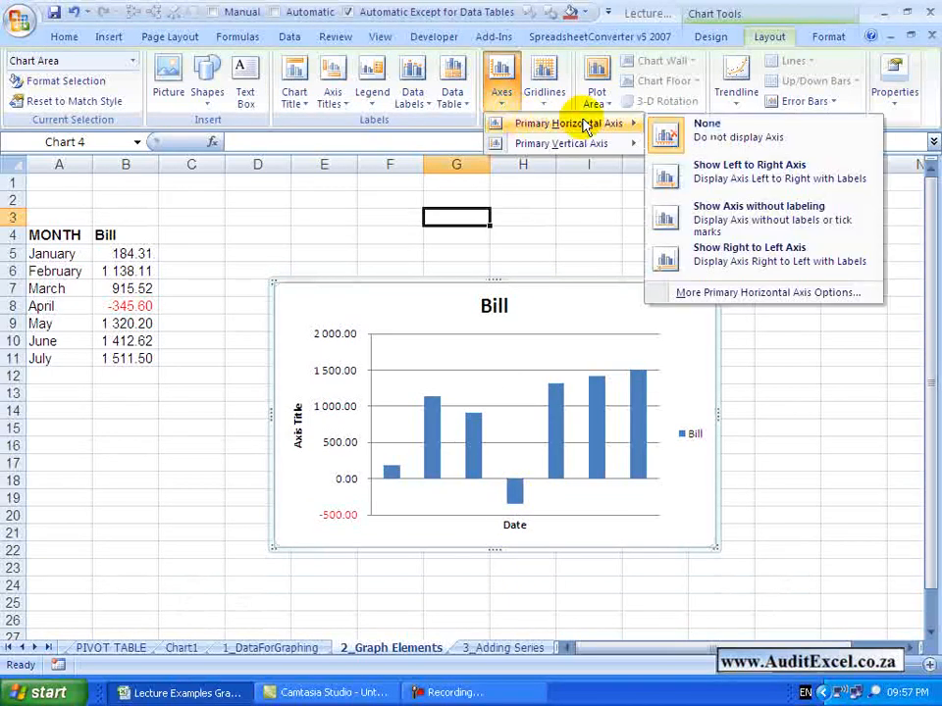
{"action": "left_click", "coordinate": [711, 167]}
Step: Try Show Axis without labeling and Show Right to Left Axis on the horizontal axis, and restore Show Left to Right Axis
{"action": "left_click", "coordinate": [501, 84]}
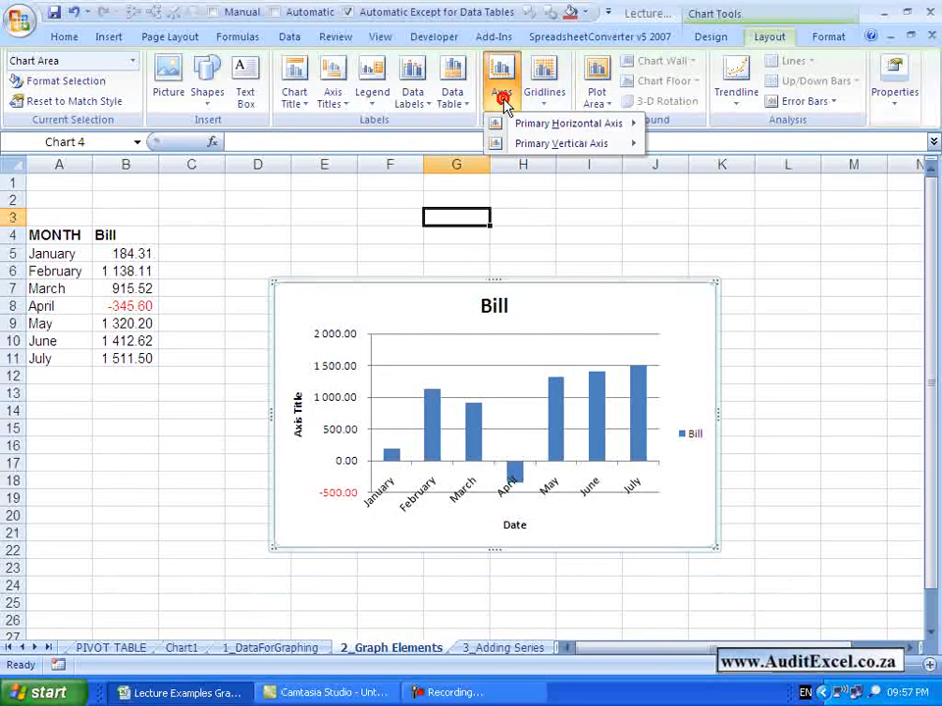
{"action": "mouse_move", "coordinate": [528, 123]}
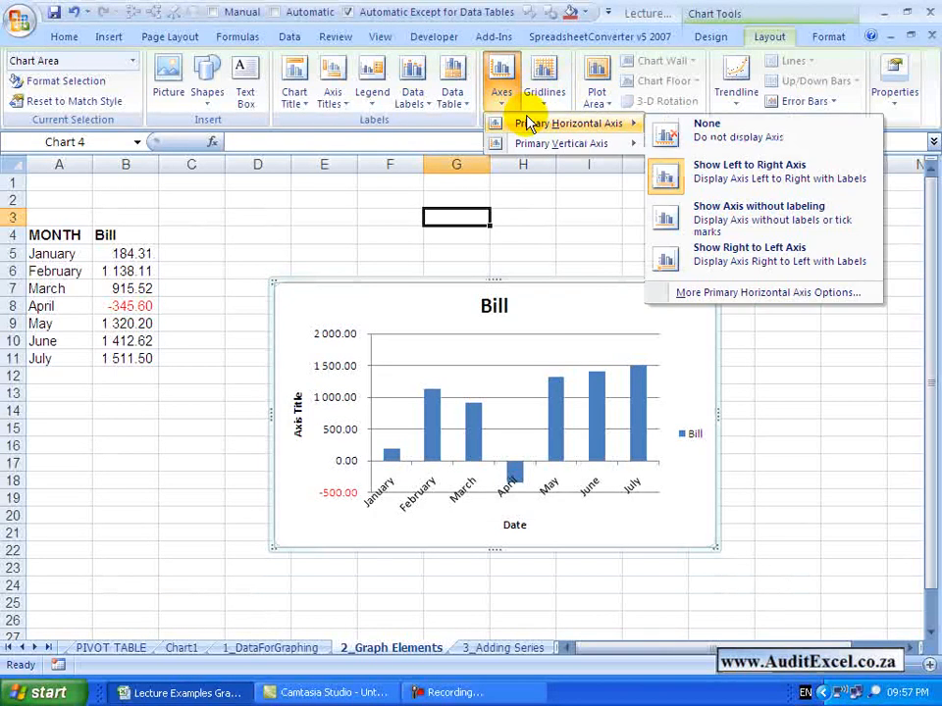
{"action": "left_click", "coordinate": [745, 212]}
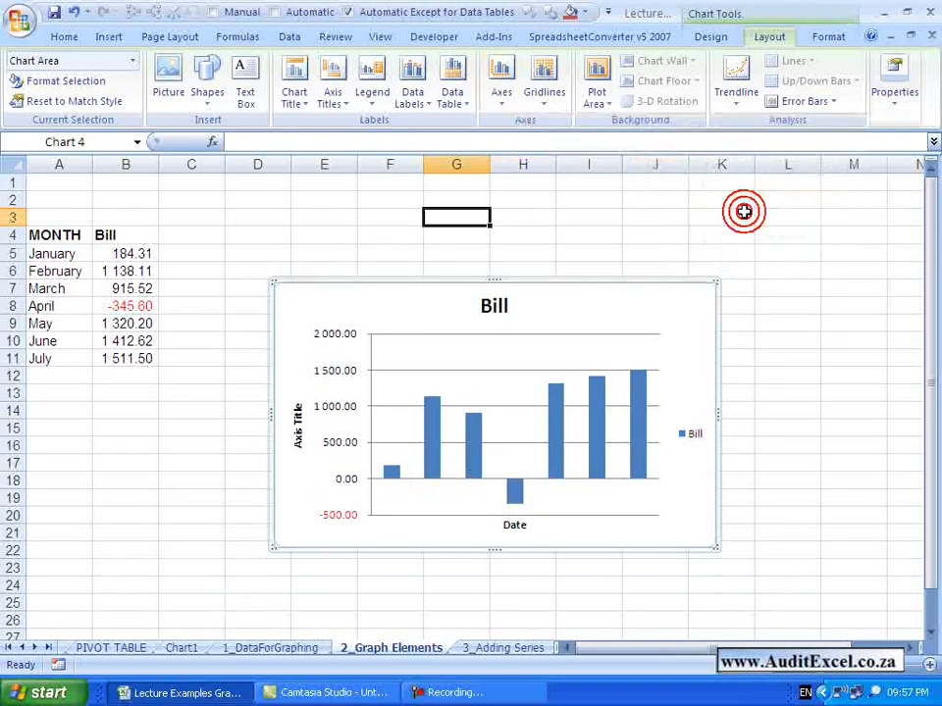
{"action": "left_click", "coordinate": [501, 87]}
{"action": "mouse_move", "coordinate": [536, 123]}
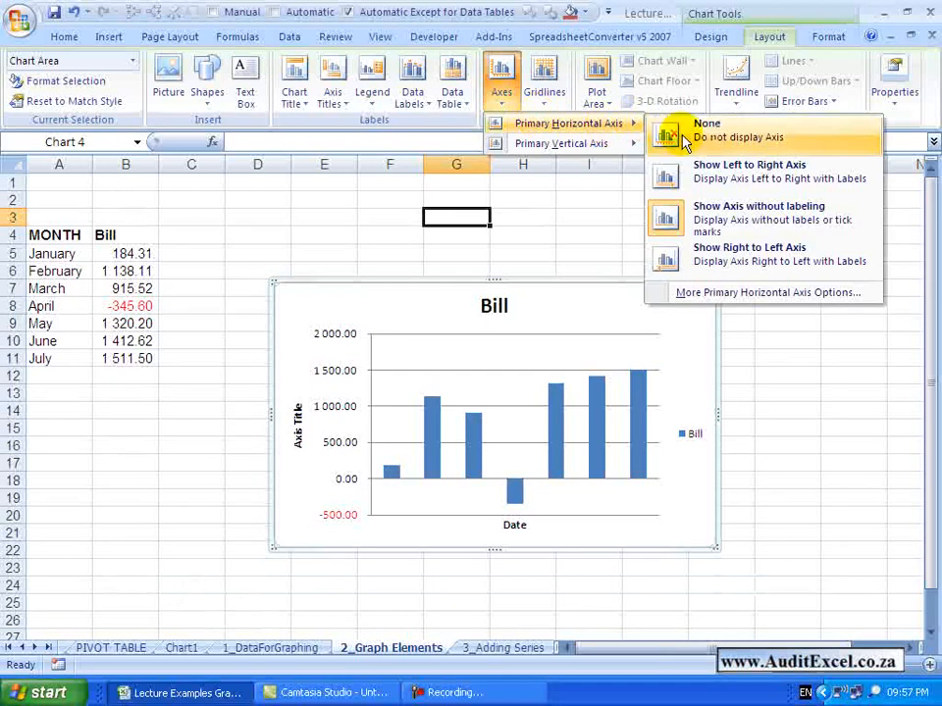
{"action": "left_click", "coordinate": [722, 250]}
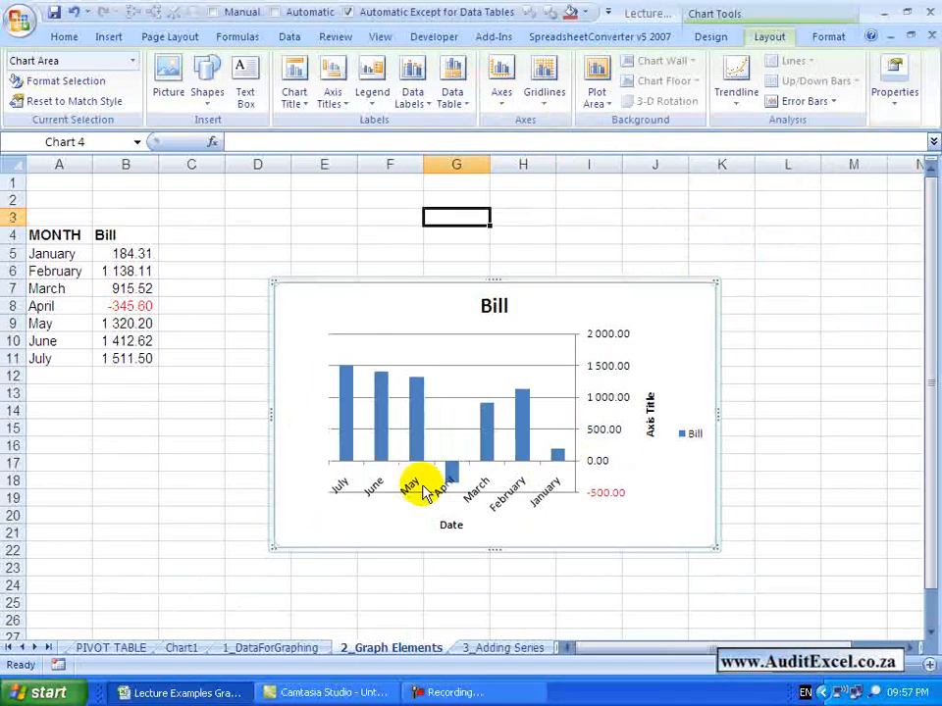
{"action": "left_click", "coordinate": [501, 88]}
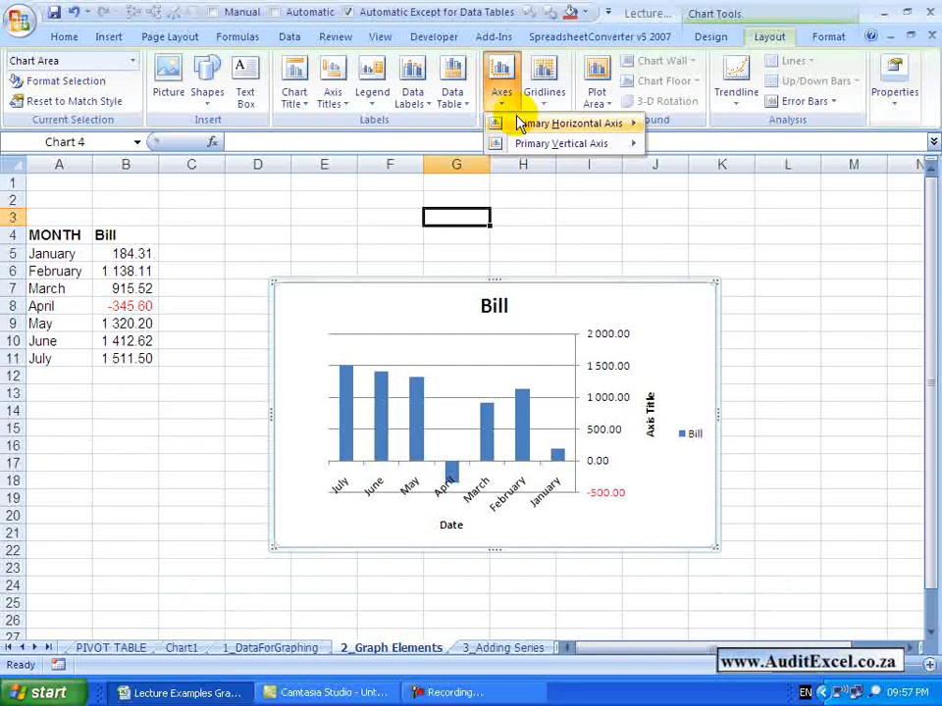
{"action": "mouse_move", "coordinate": [625, 131]}
{"action": "left_click", "coordinate": [677, 162]}
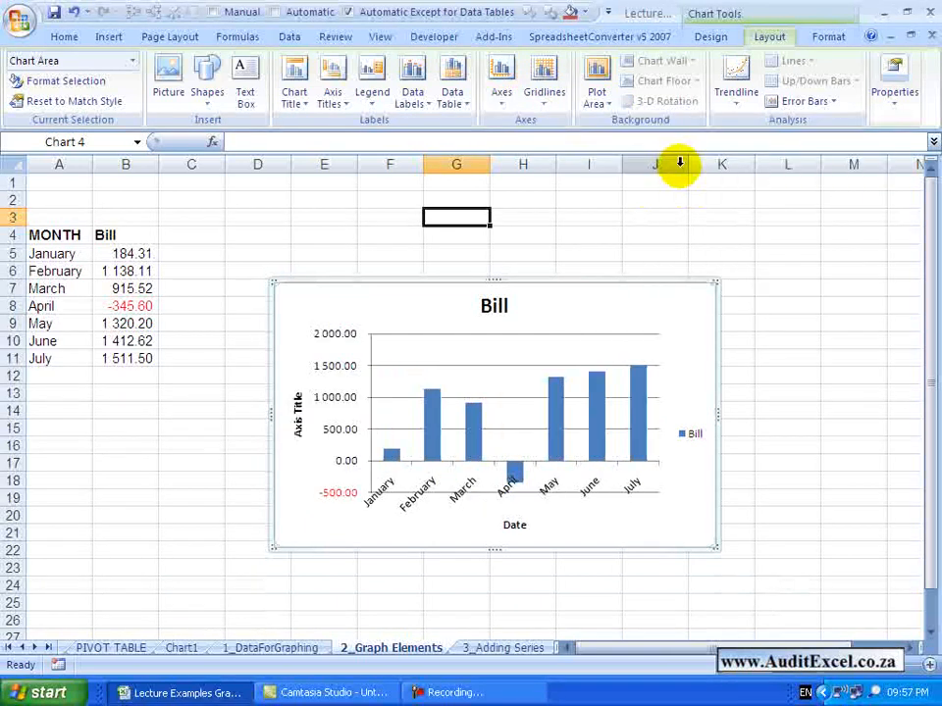
Step: Examine the display options available for the primary vertical axis without changing them
{"action": "left_click", "coordinate": [503, 88]}
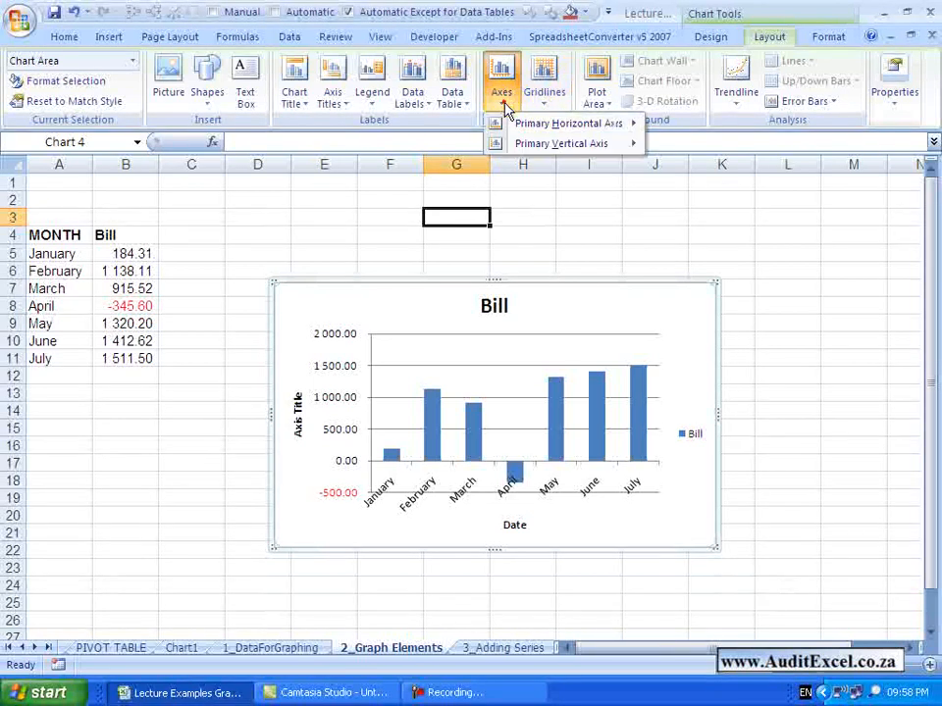
{"action": "mouse_move", "coordinate": [512, 152]}
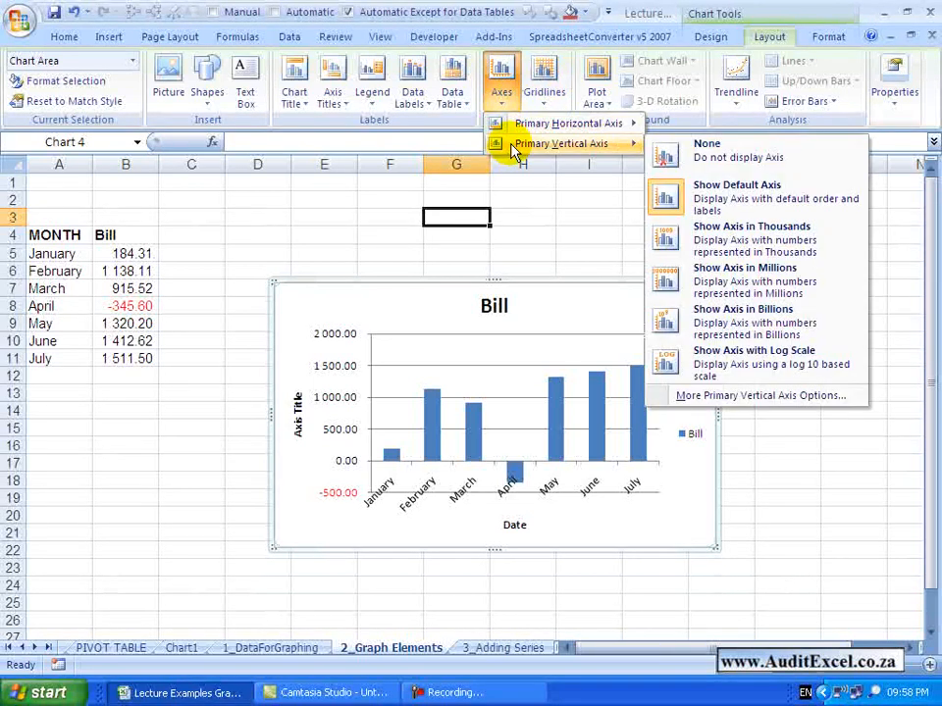
{"action": "left_click", "coordinate": [501, 96]}
Step: Try Minor Gridlines and Major & Minor Gridlines for the primary horizontal gridlines, and restore Major Gridlines
{"action": "left_click", "coordinate": [545, 93]}
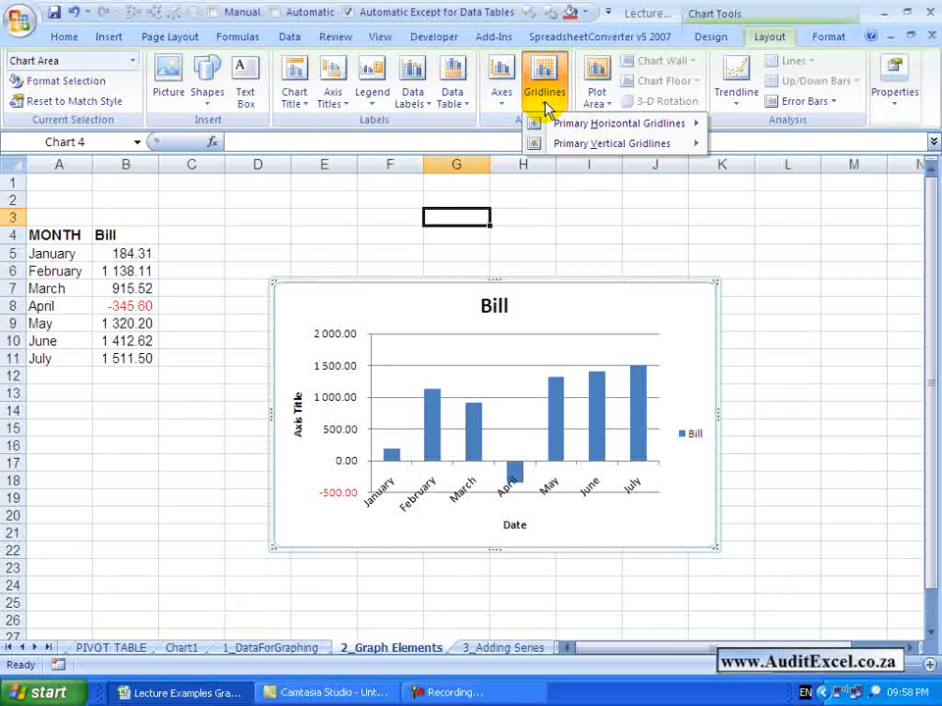
{"action": "mouse_move", "coordinate": [557, 133]}
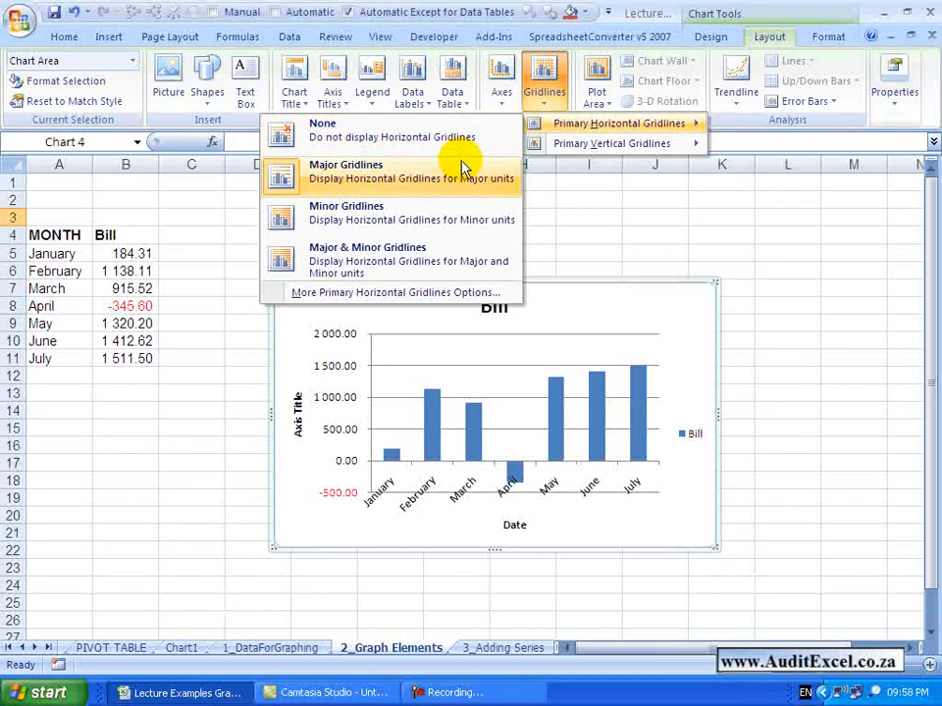
{"action": "left_click", "coordinate": [438, 208]}
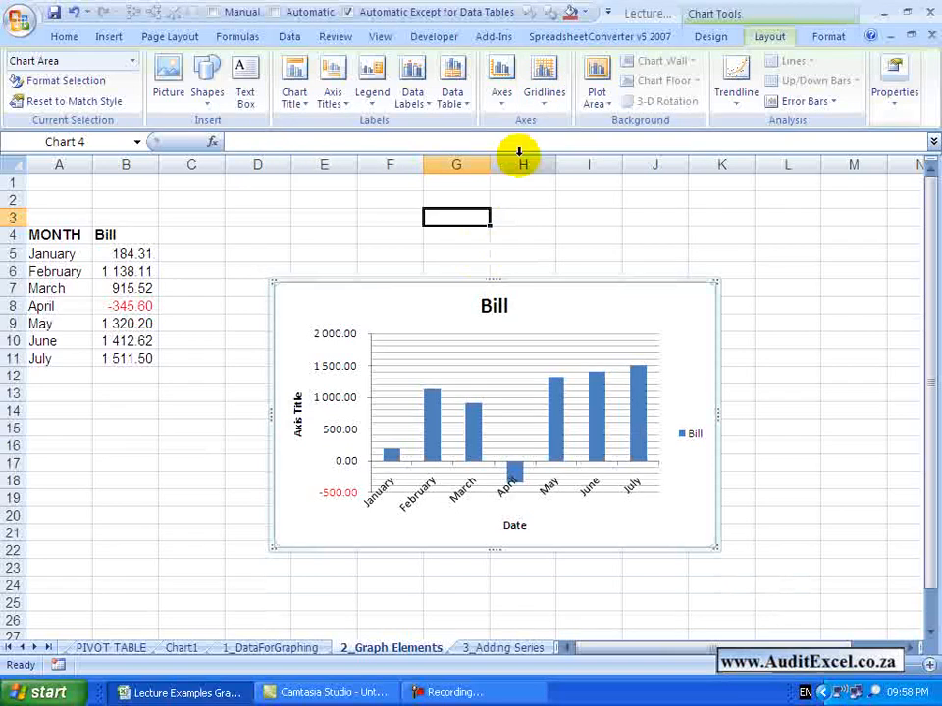
{"action": "left_click", "coordinate": [542, 98]}
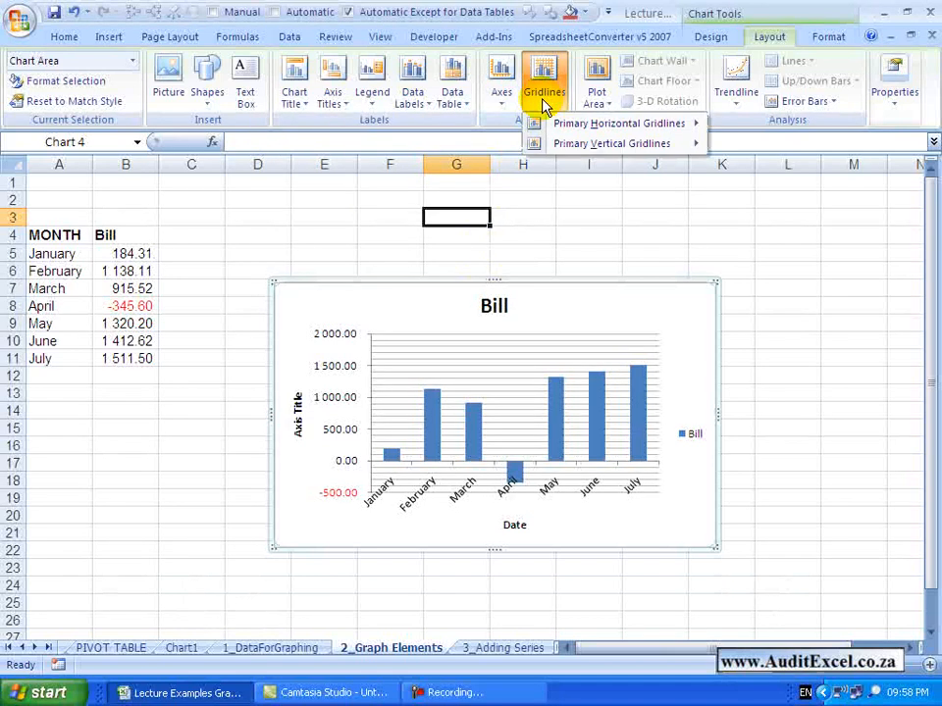
{"action": "mouse_move", "coordinate": [618, 124]}
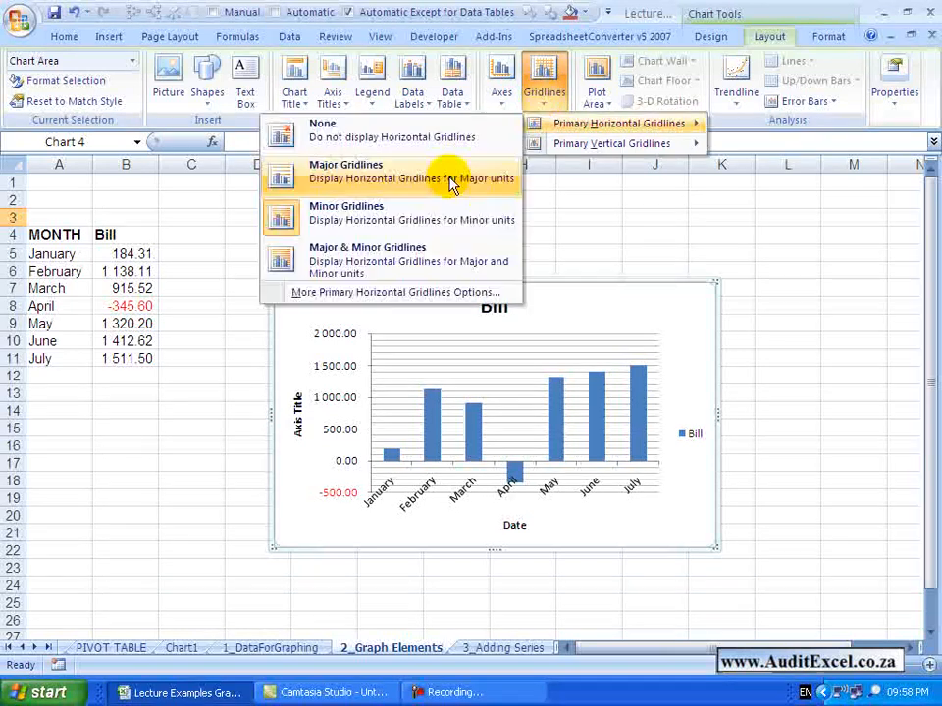
{"action": "left_click", "coordinate": [424, 251]}
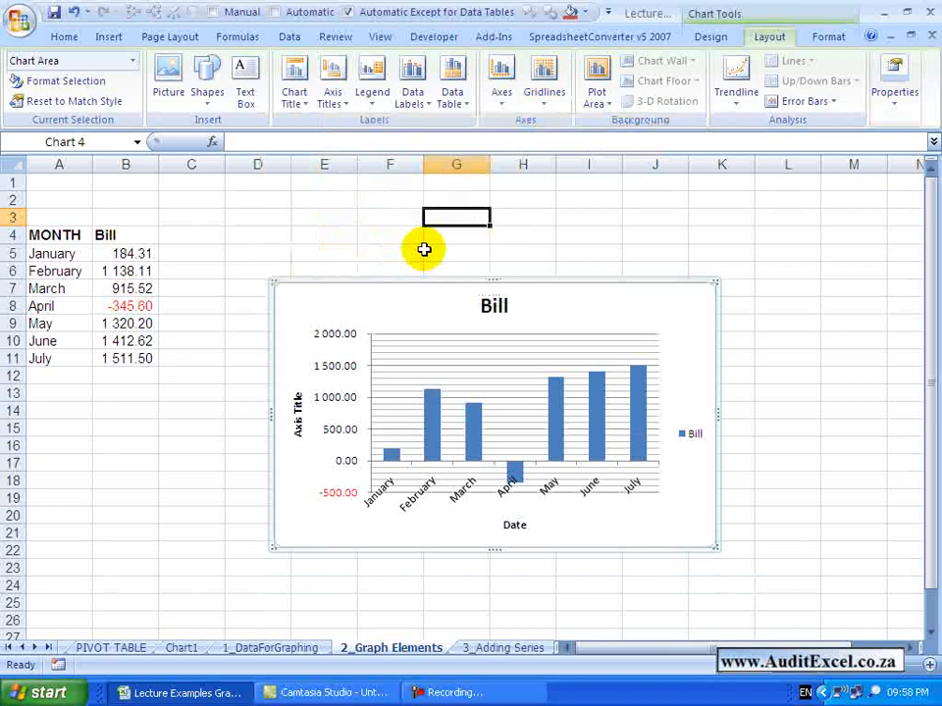
{"action": "left_click", "coordinate": [545, 93]}
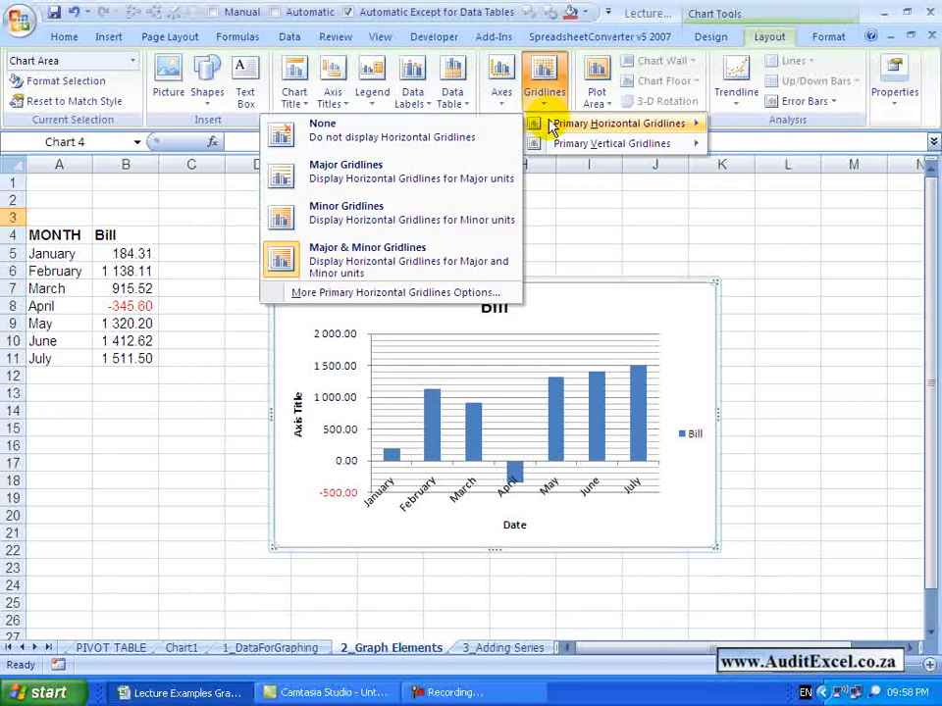
{"action": "left_click", "coordinate": [353, 172]}
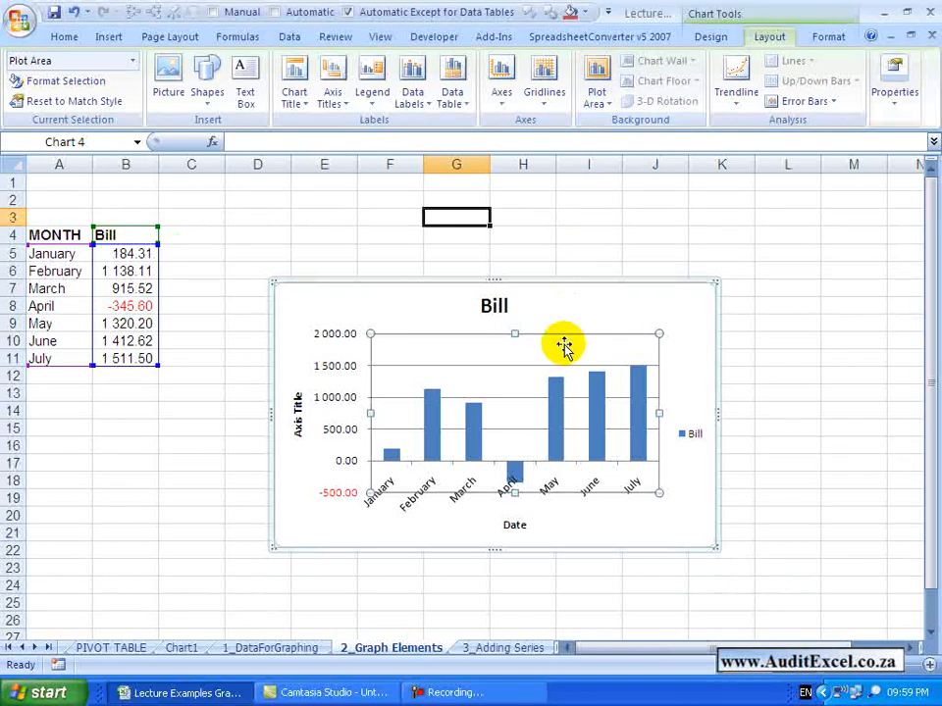
Step: Examine the fill options in Format Plot Area without changing them
{"action": "left_click", "coordinate": [600, 103]}
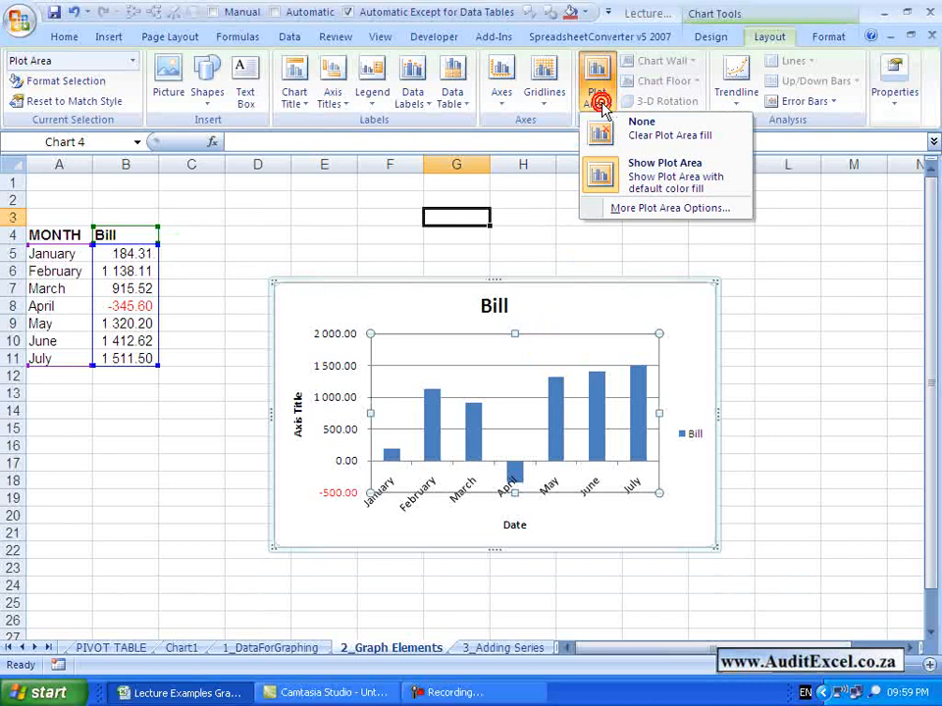
{"action": "left_click", "coordinate": [631, 216]}
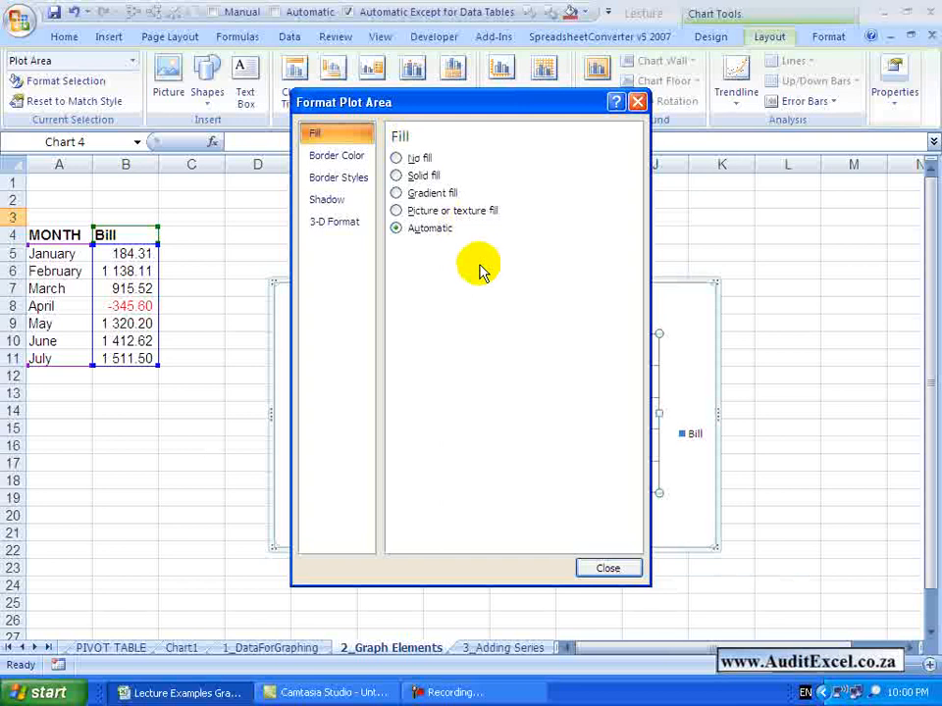
{"action": "left_click", "coordinate": [607, 567]}
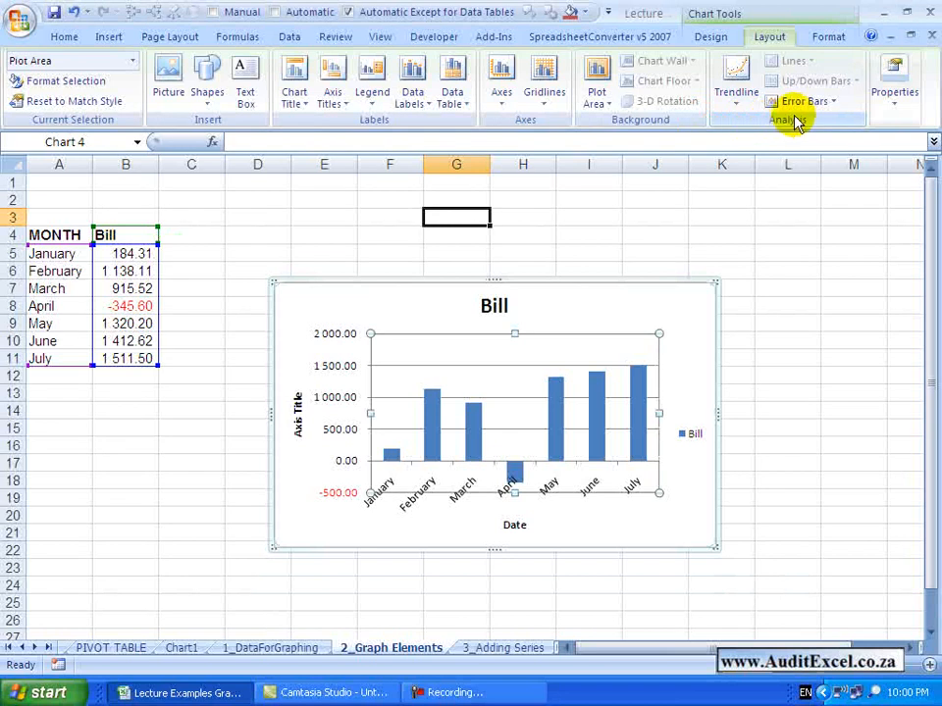
Step: Try a Linear Trendline on the Bill series, and remove it with None
{"action": "left_click", "coordinate": [736, 102]}
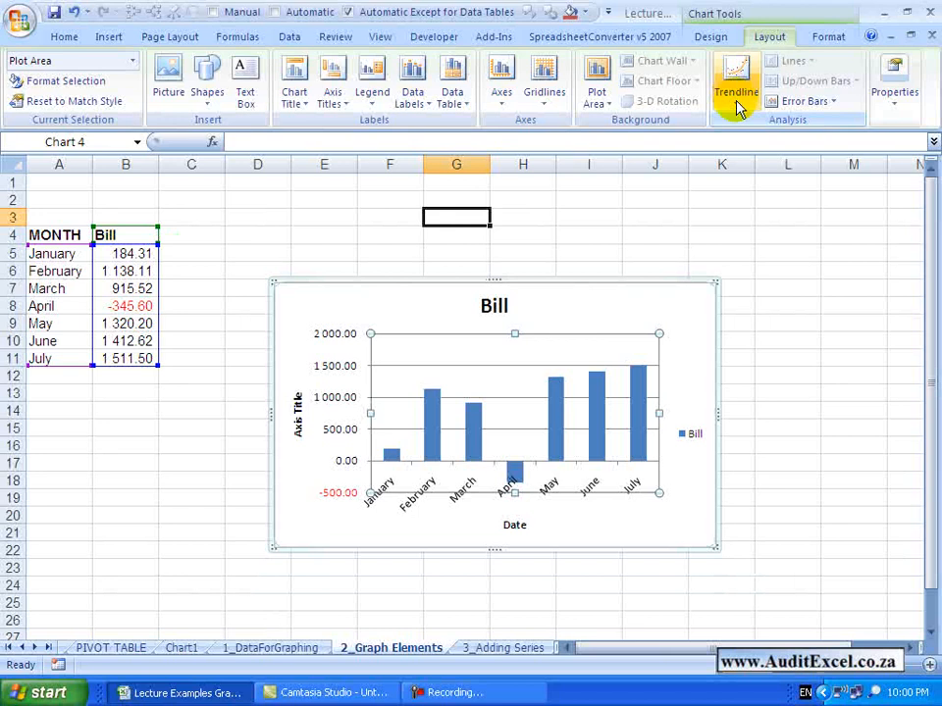
{"action": "left_click", "coordinate": [737, 106]}
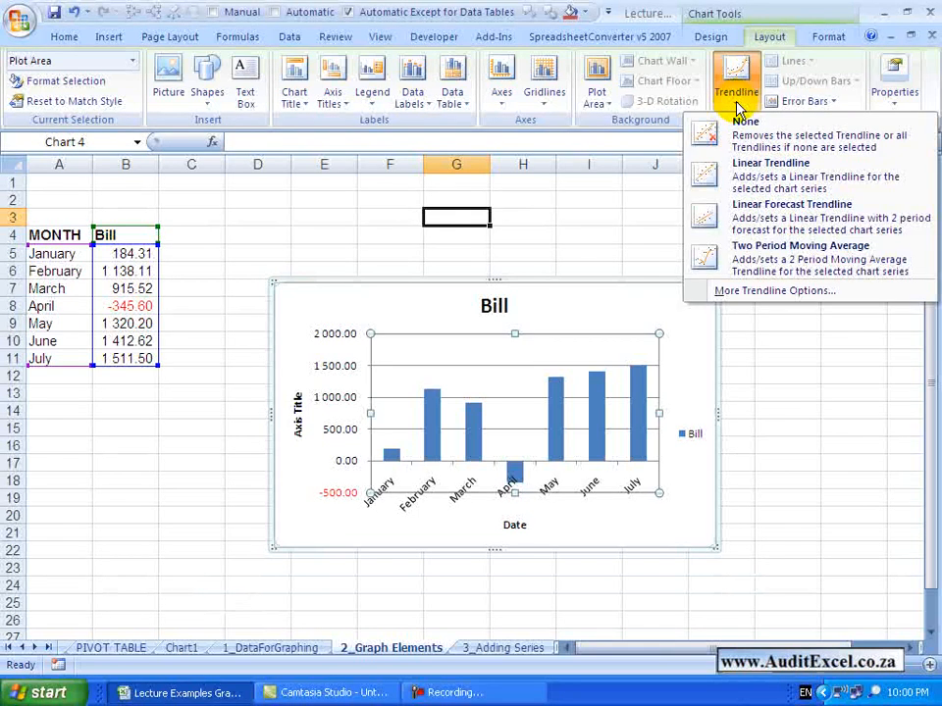
{"action": "left_click", "coordinate": [741, 180]}
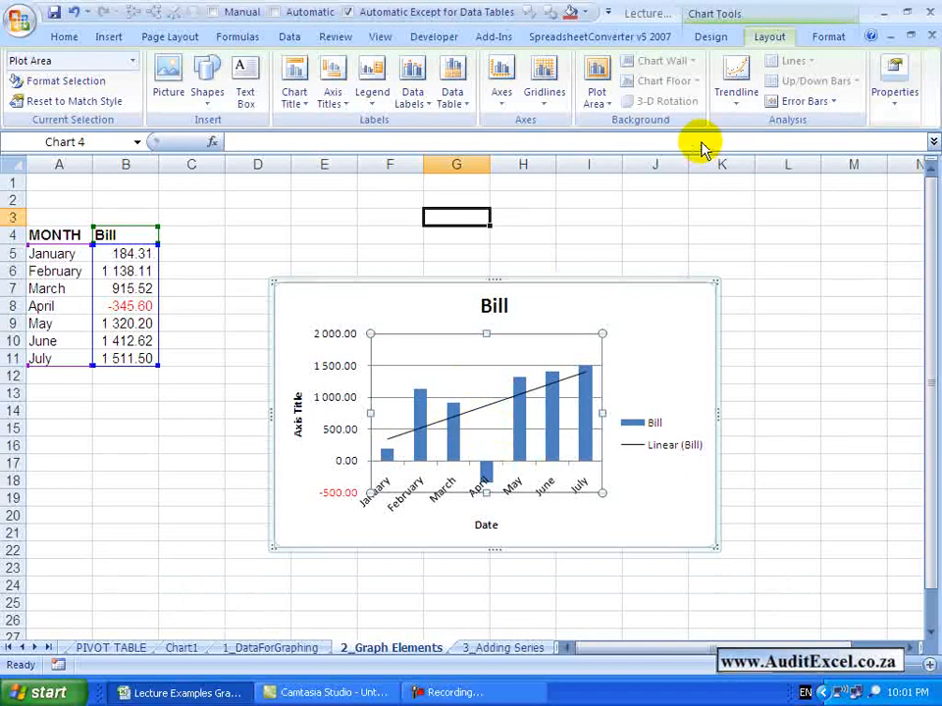
{"action": "left_click", "coordinate": [734, 99]}
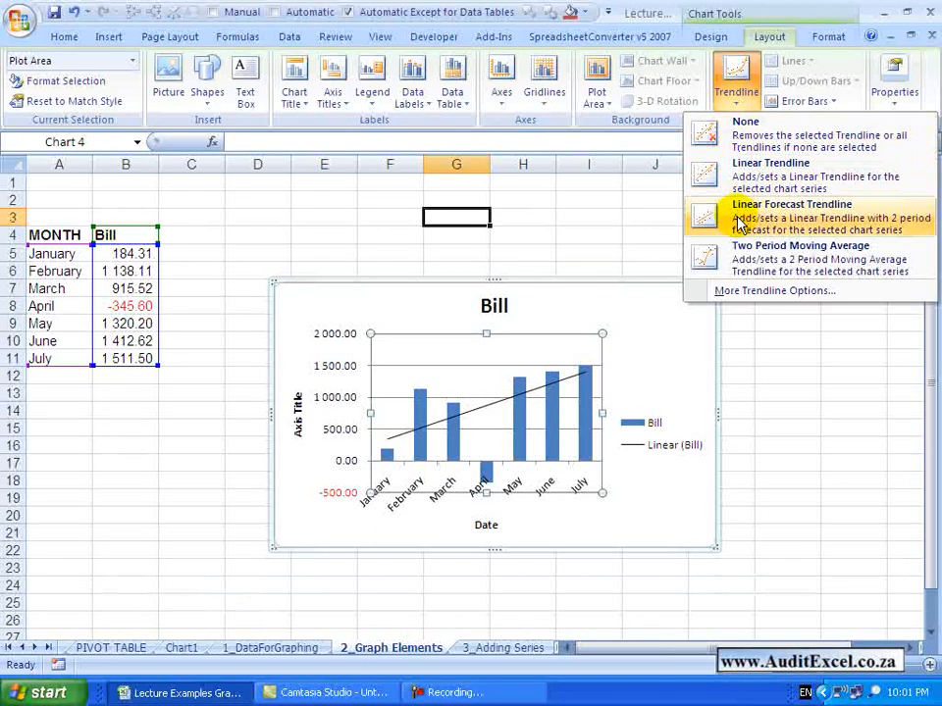
{"action": "left_click", "coordinate": [743, 144]}
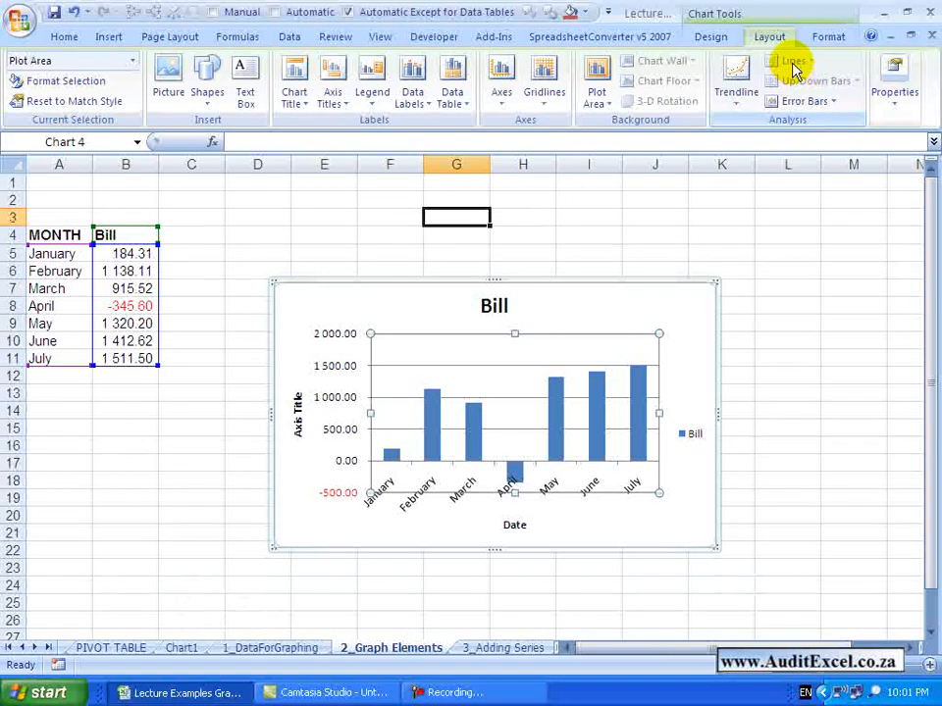
Step: Try Error Bars with Standard Error on the Bill columns, and remove them with None
{"action": "left_click", "coordinate": [835, 106]}
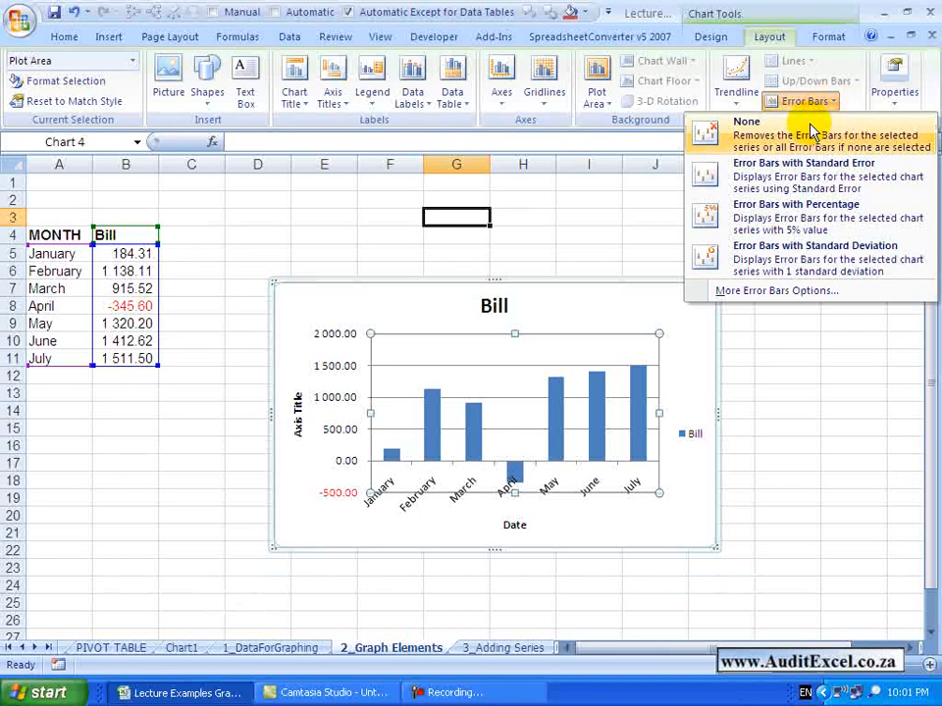
{"action": "left_click", "coordinate": [778, 169]}
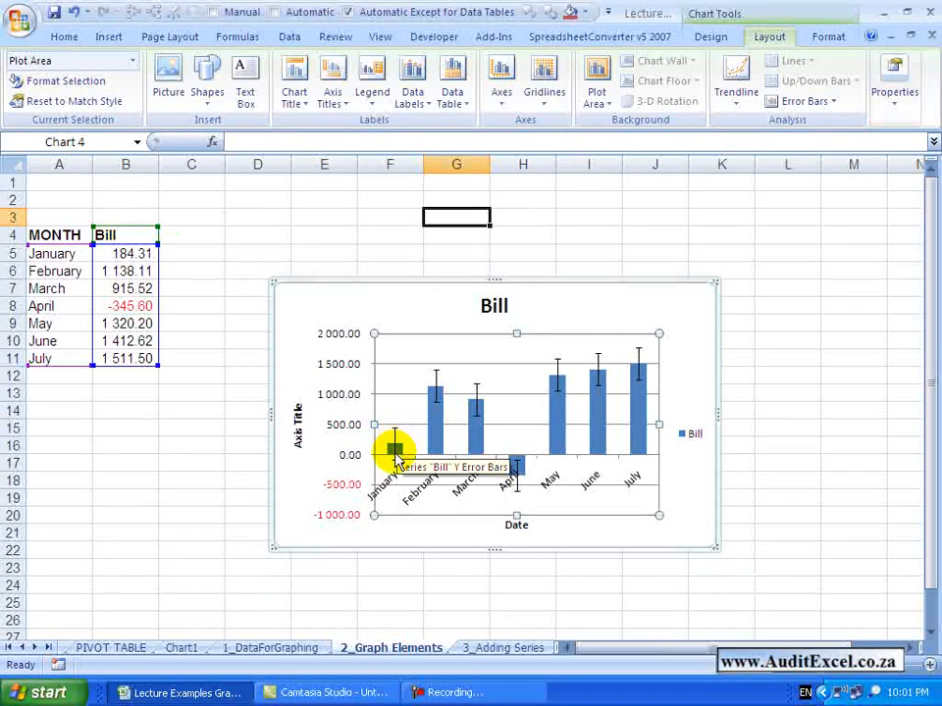
{"action": "left_click", "coordinate": [823, 99]}
{"action": "left_click", "coordinate": [818, 133]}
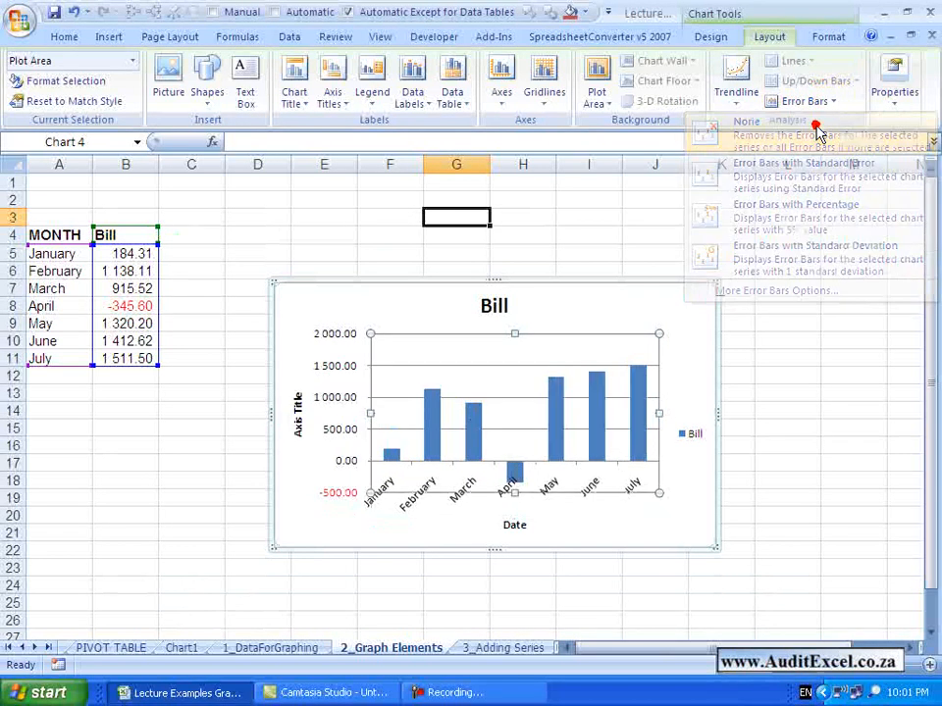
Step: Check the chart's name in its properties
{"action": "left_click", "coordinate": [893, 102]}
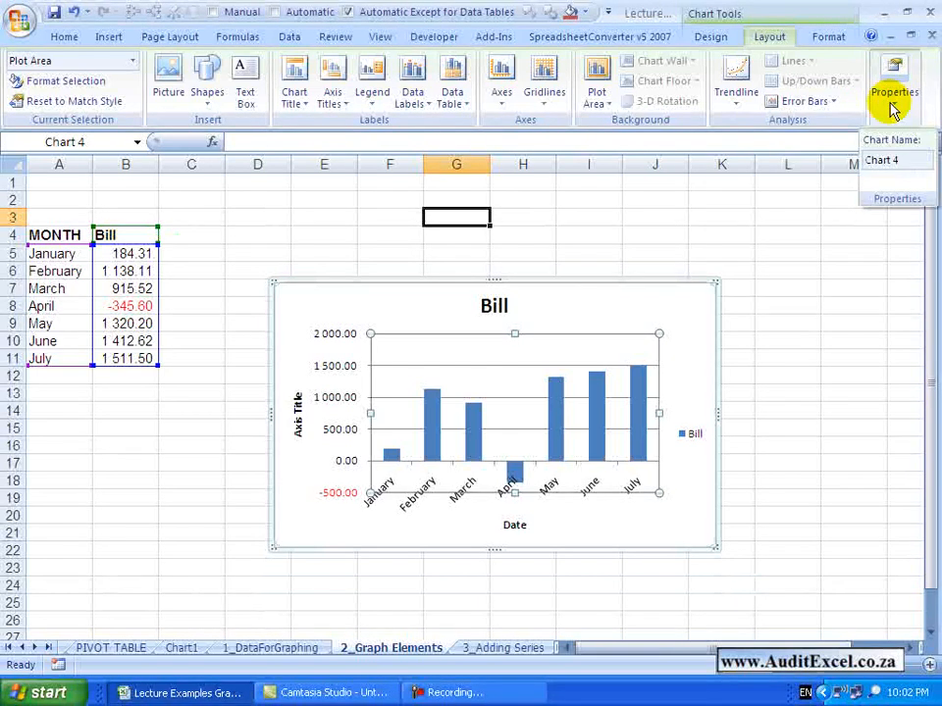
{"action": "left_click", "coordinate": [876, 171]}
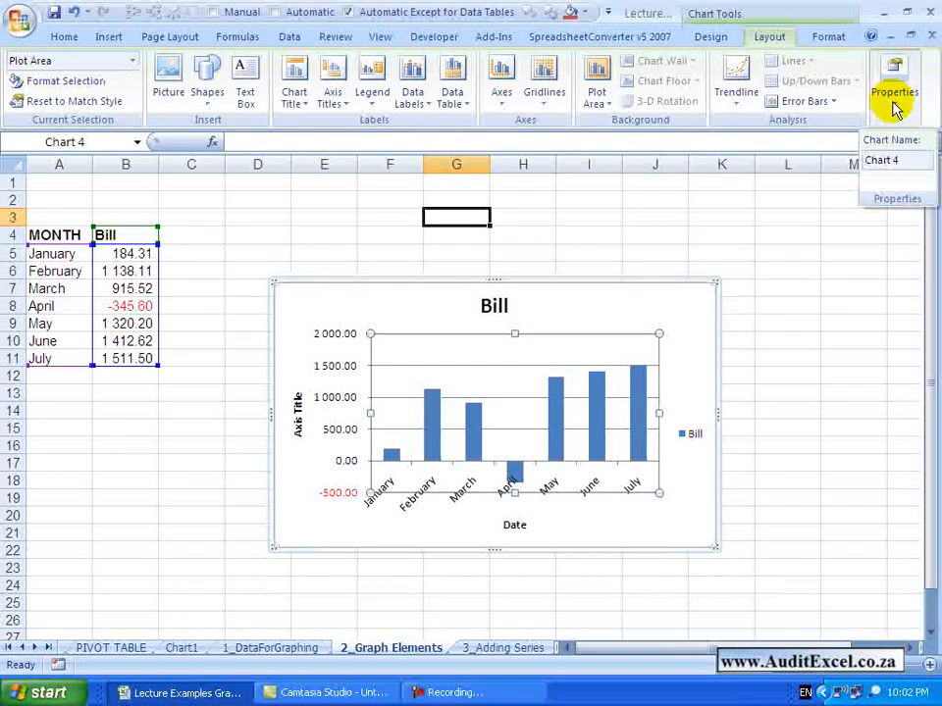